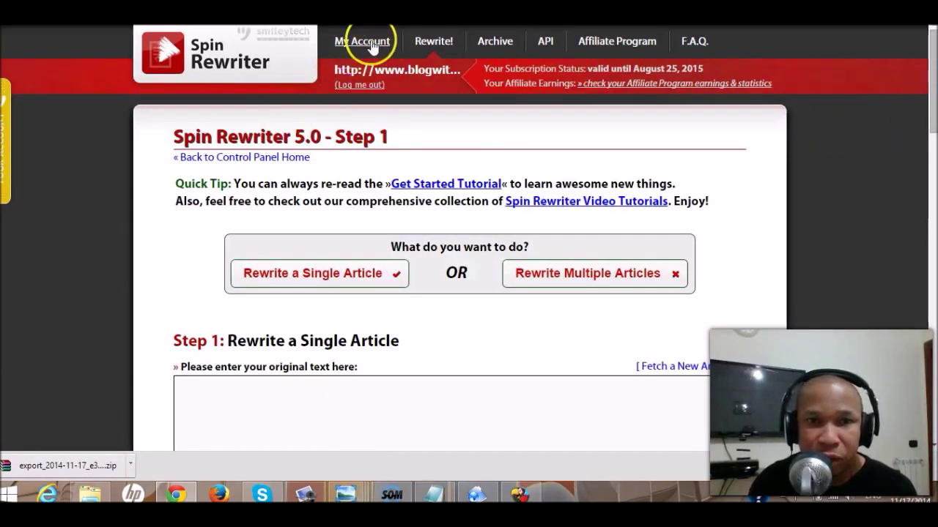
Enter 'My first day at school was great' as the original article text
scroll(924, 105, down, 4)
scroll(925, 101, up, 4)
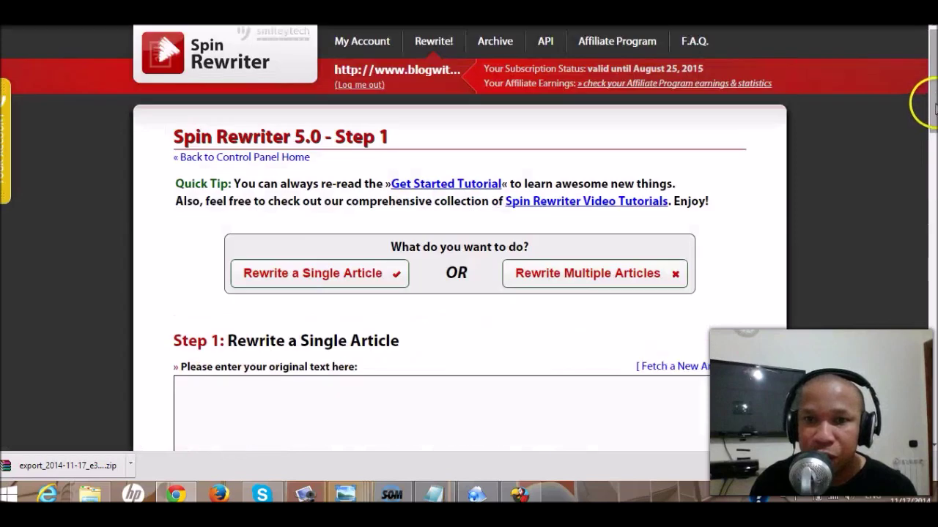
scroll(926, 108, down, 4)
scroll(920, 115, up, 2)
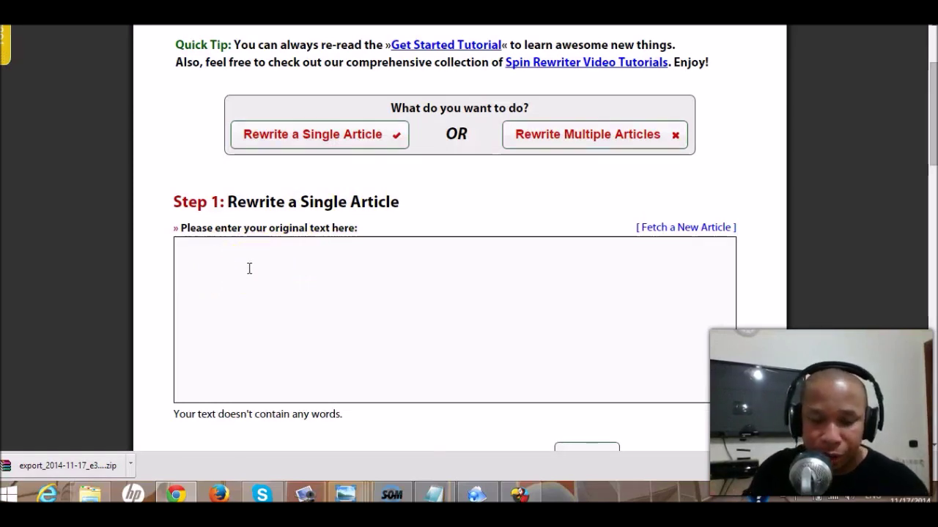
scroll(249, 269, down, 5)
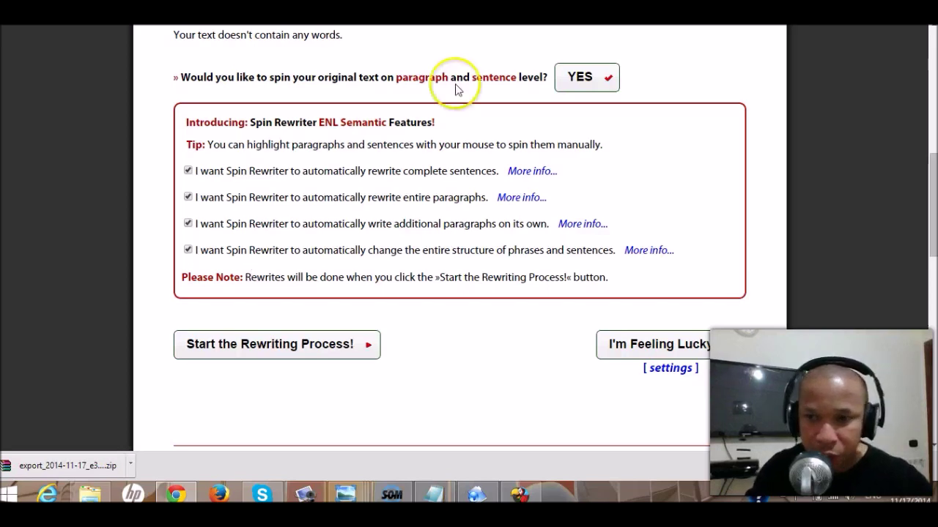
drag(928, 168, 930, 105)
click(266, 171)
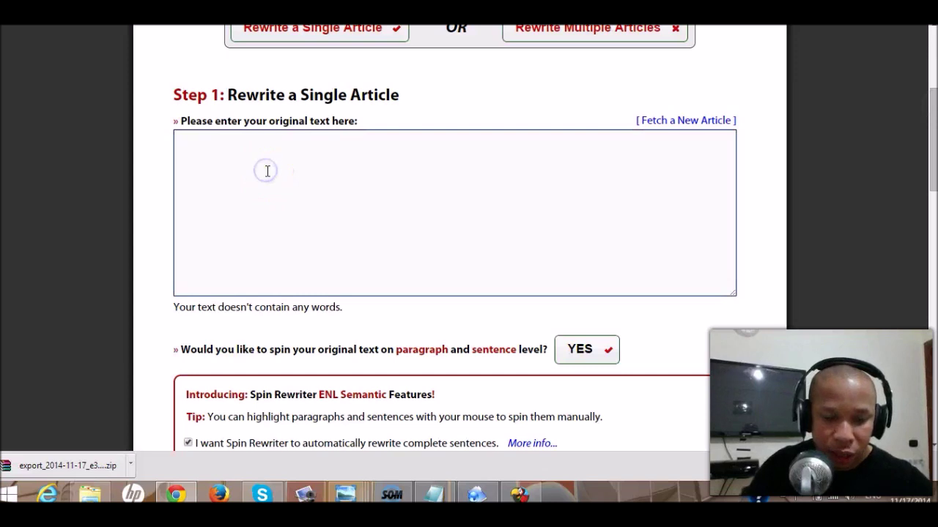
text(My first day at school was great)
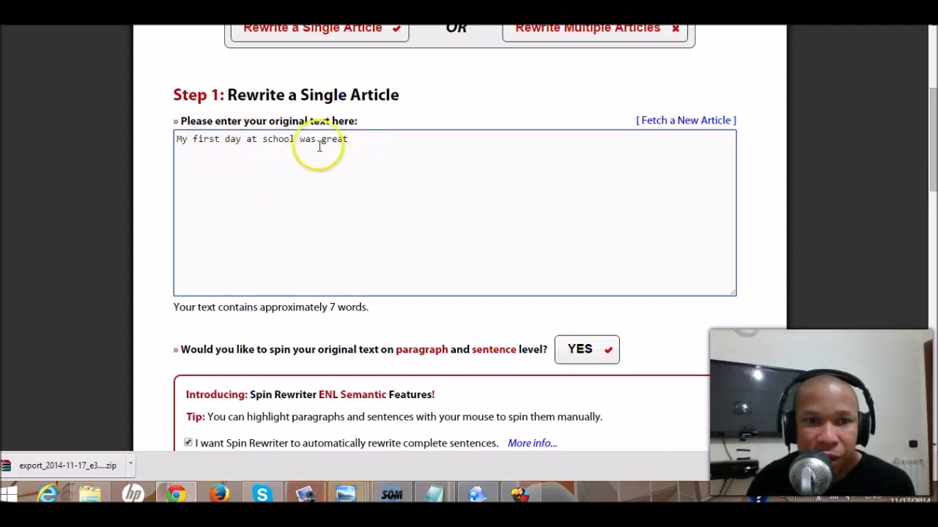
Start the rewriting process to send the sentence on to Step 2
scroll(505, 111, down, 1)
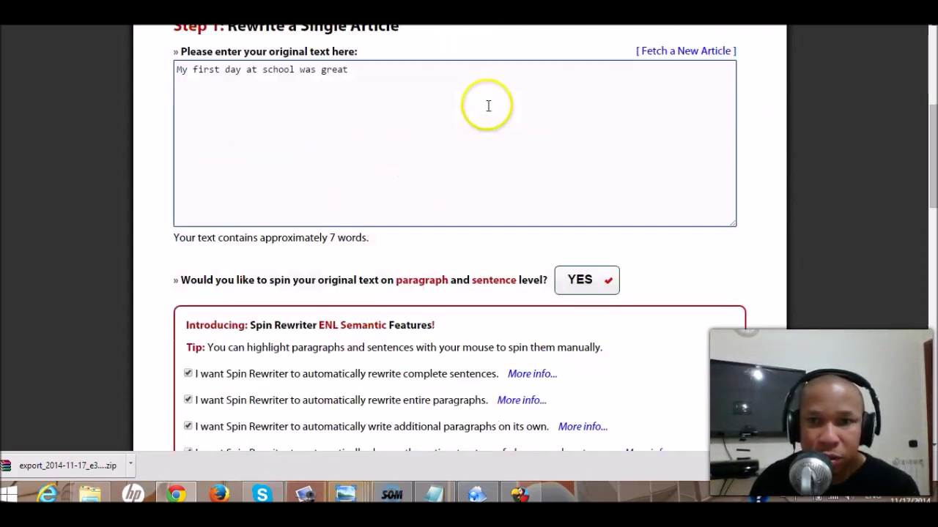
scroll(517, 115, down, 2)
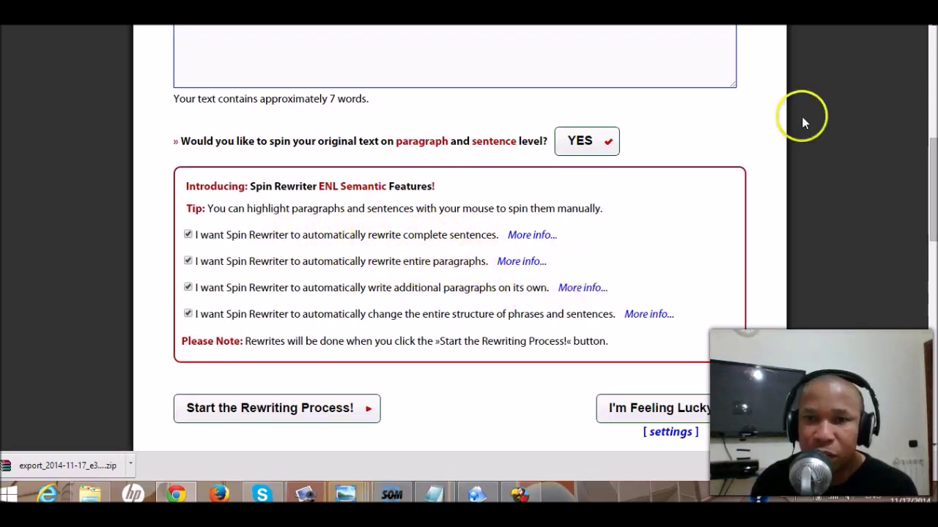
scroll(651, 159, up, 2)
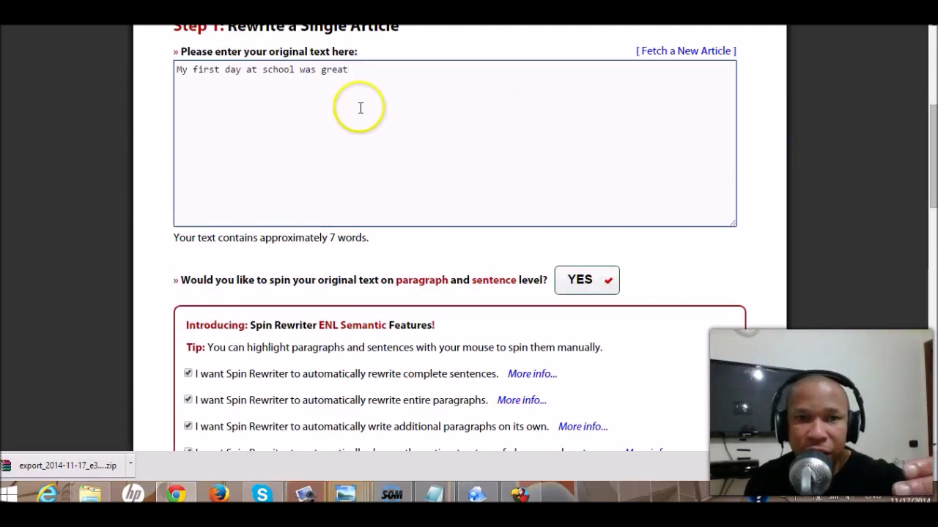
scroll(425, 125, down, 2)
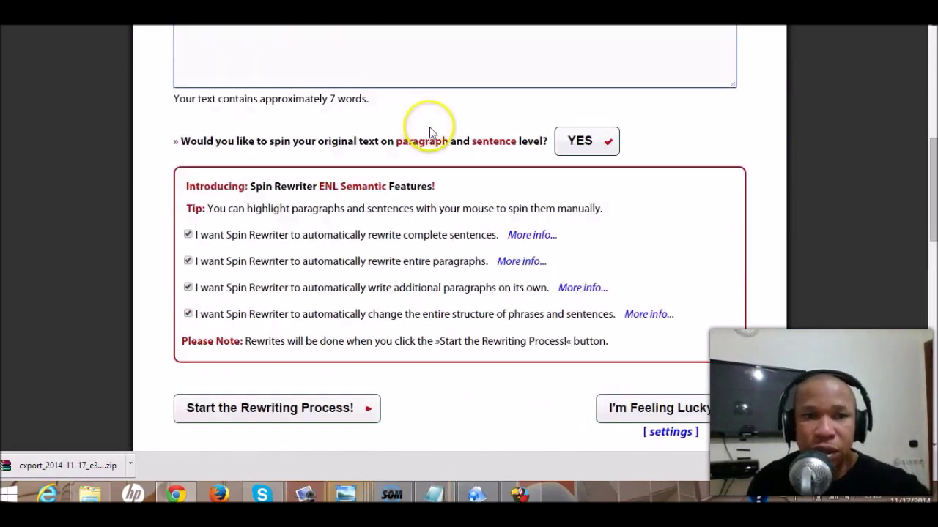
scroll(430, 132, down, 3)
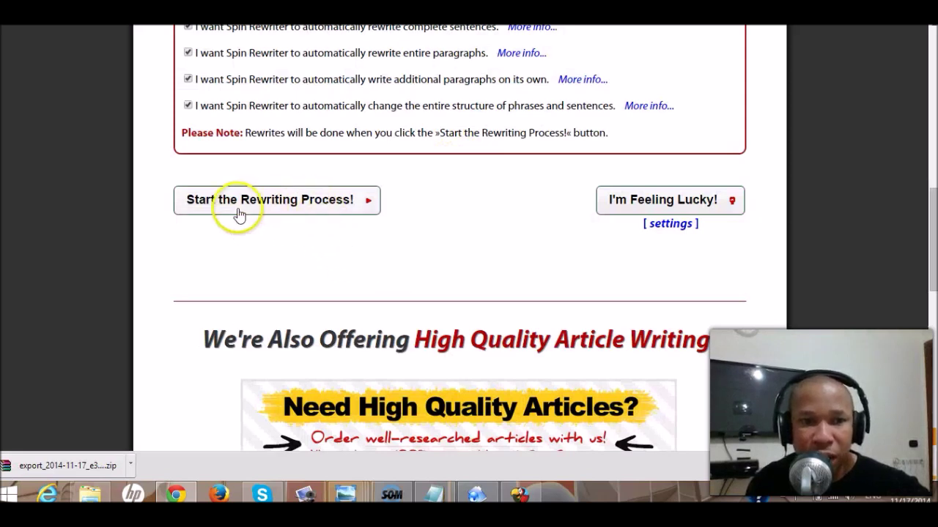
click(317, 211)
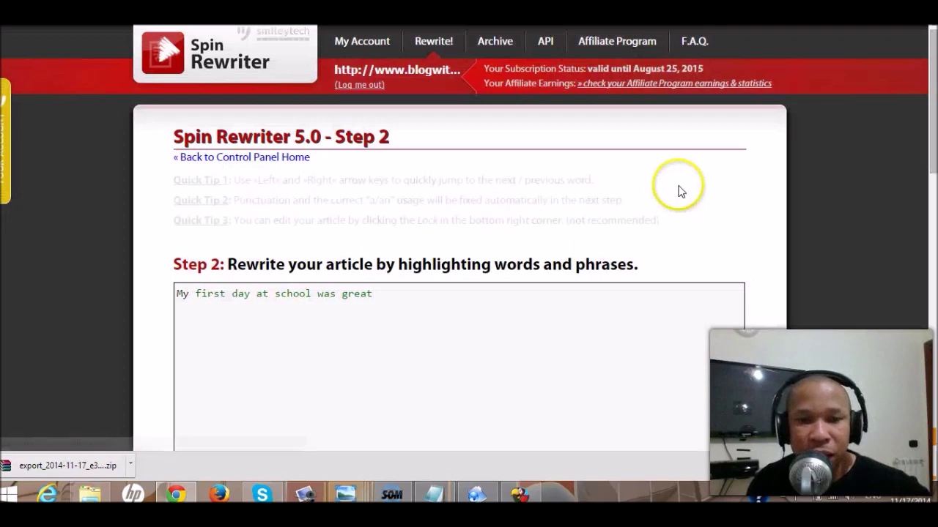
scroll(891, 166, down, 4)
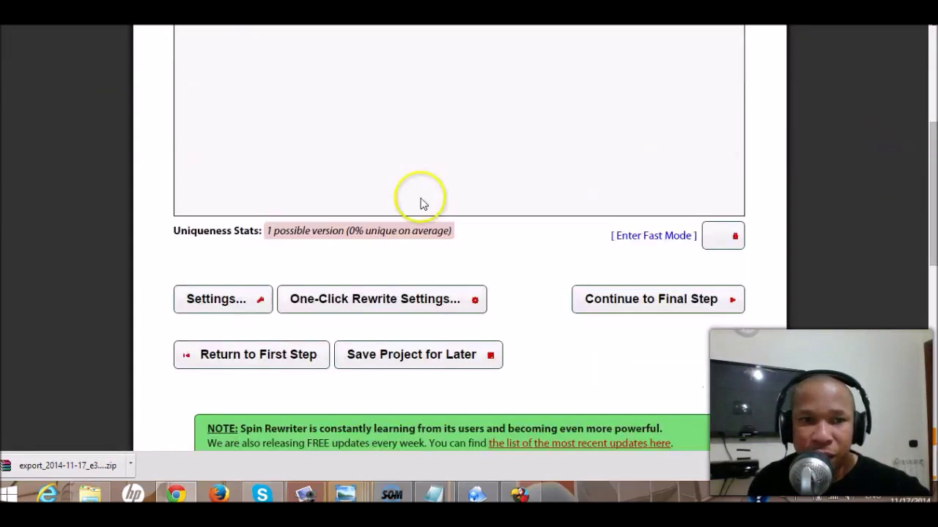
scroll(440, 204, up, 2)
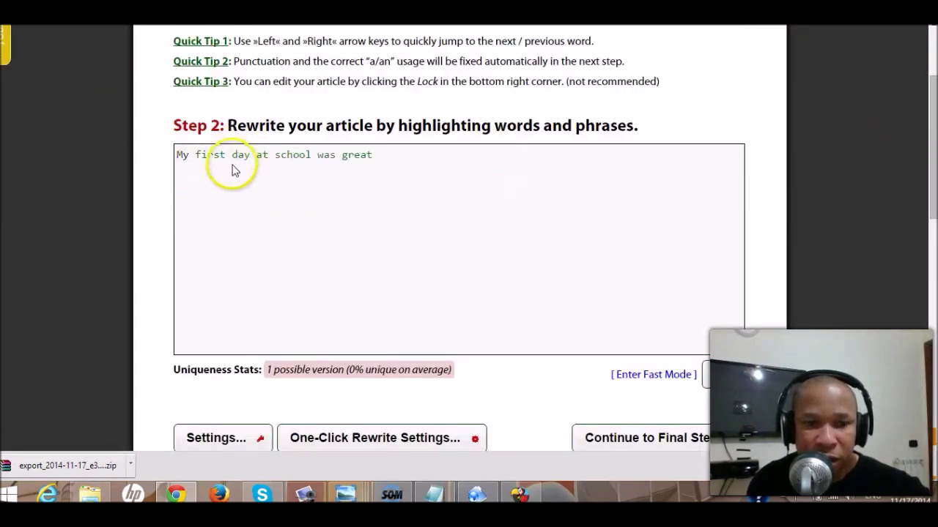
click(184, 155)
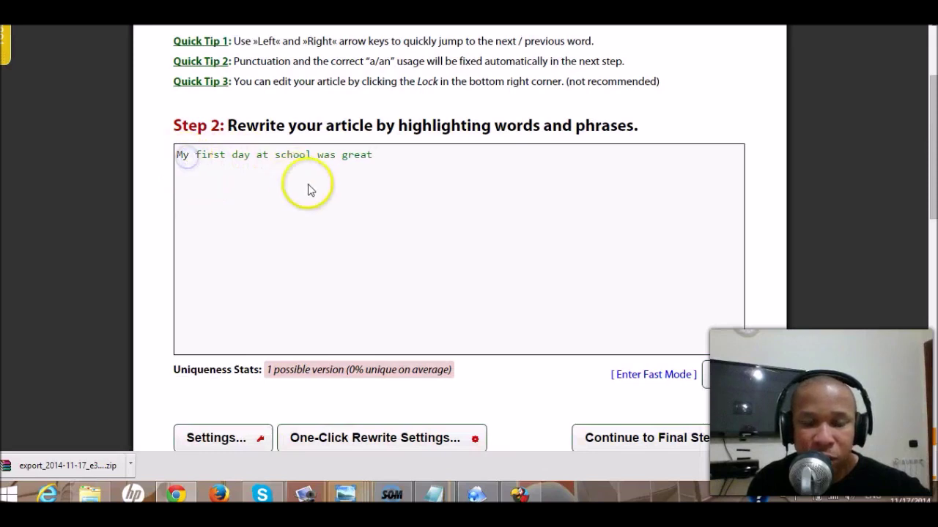
scroll(393, 216, down, 1)
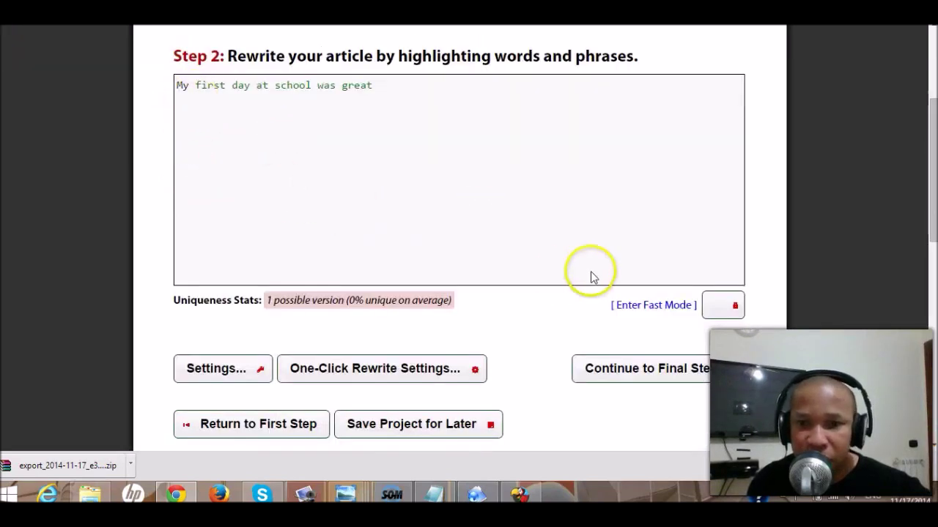
double_click(181, 85)
click(205, 96)
double_click(184, 88)
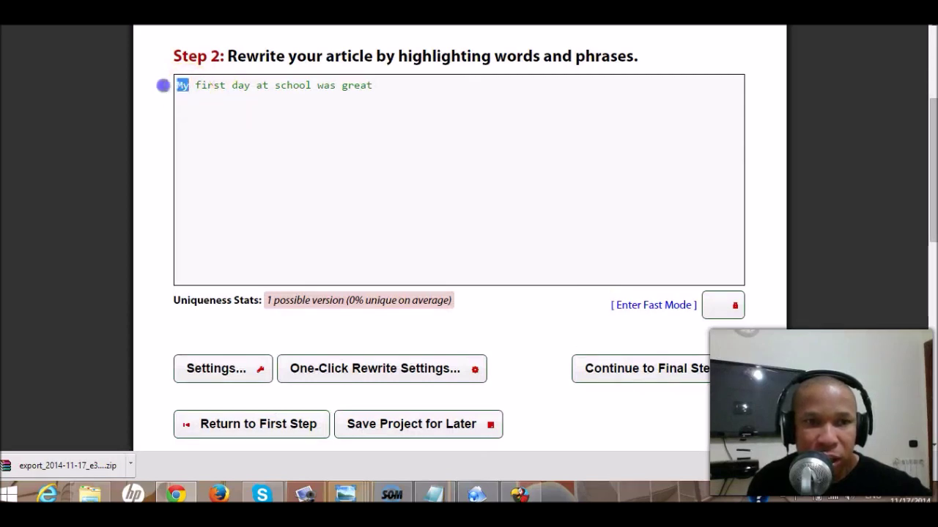
In Fast Mode, add very first, 1st and number one as synonyms for 'first'
click(639, 308)
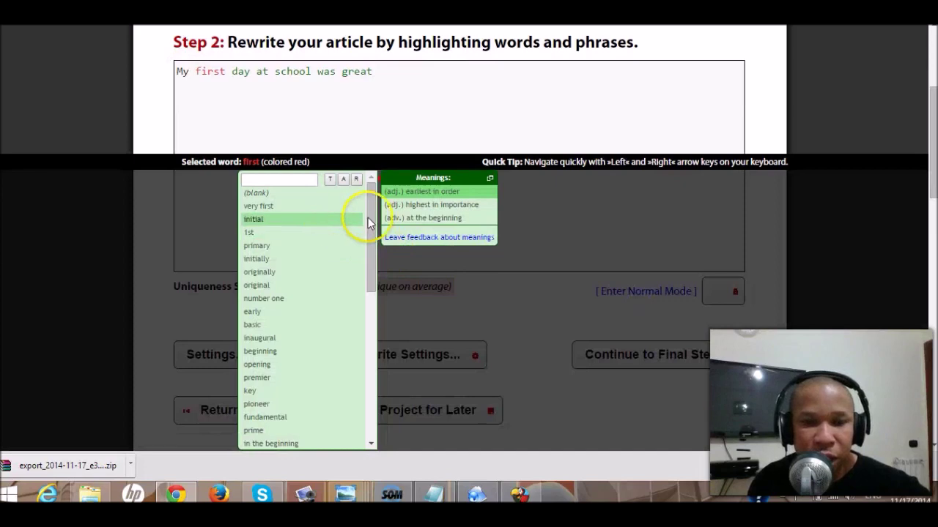
drag(375, 212, 349, 206)
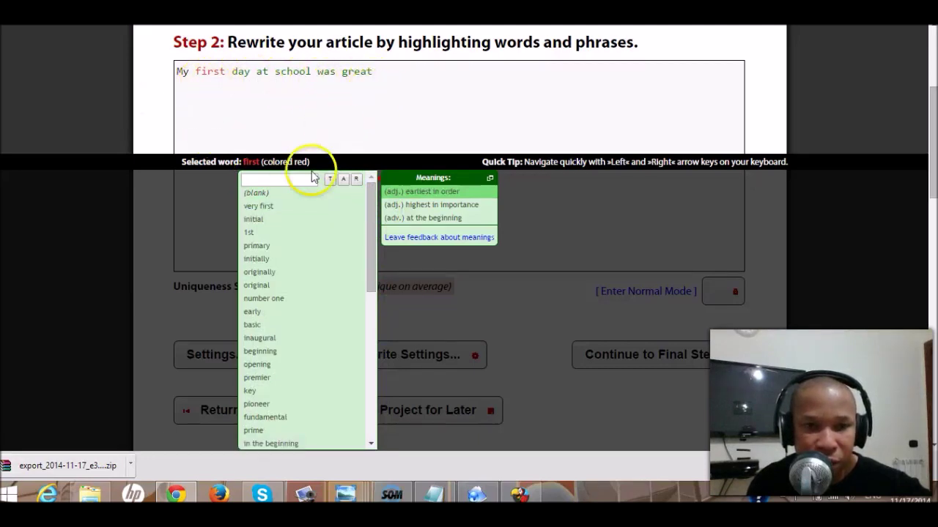
click(285, 210)
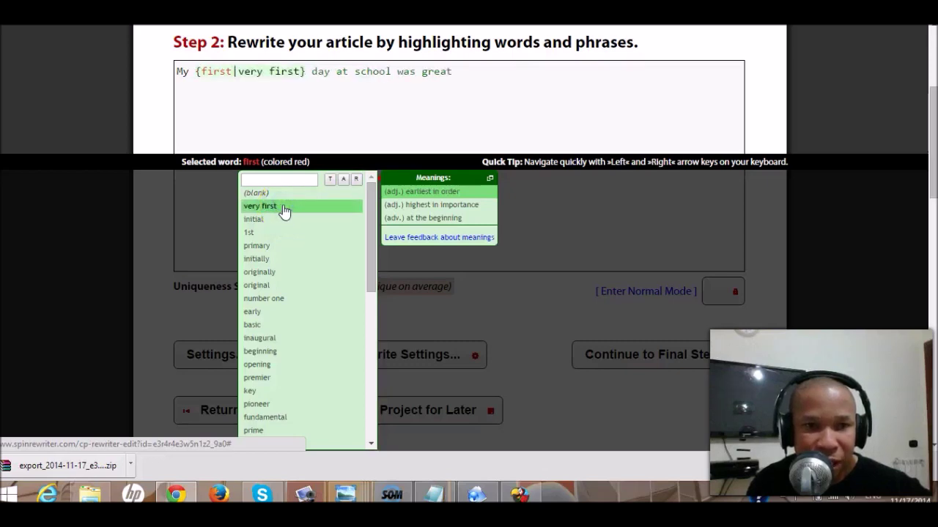
click(285, 219)
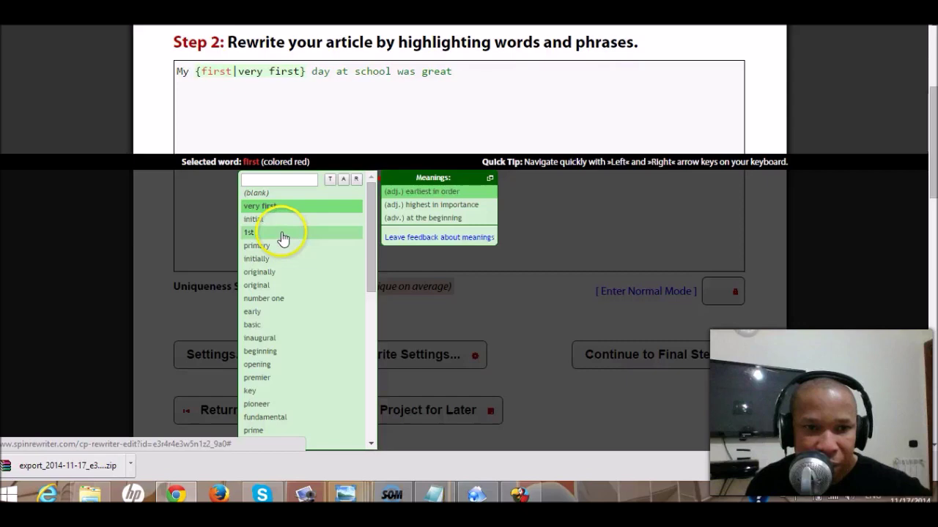
click(283, 234)
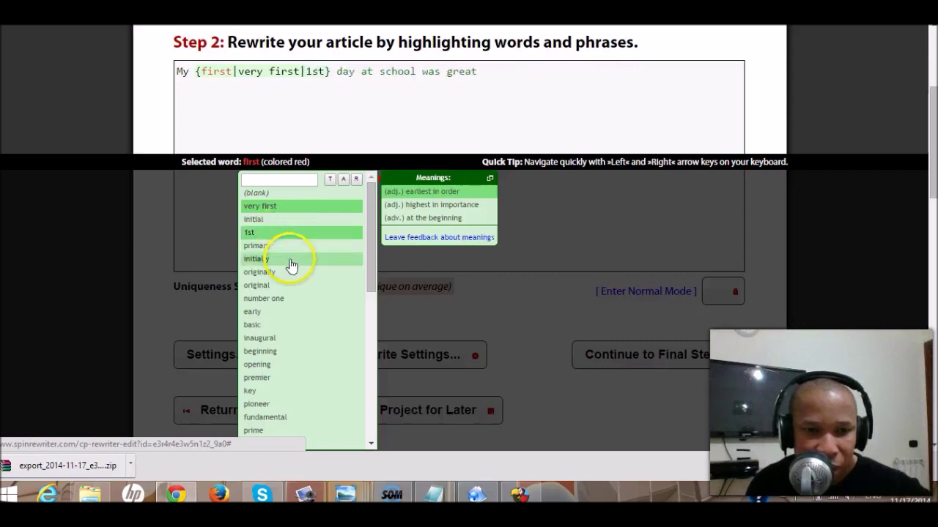
click(370, 249)
drag(371, 249, 366, 273)
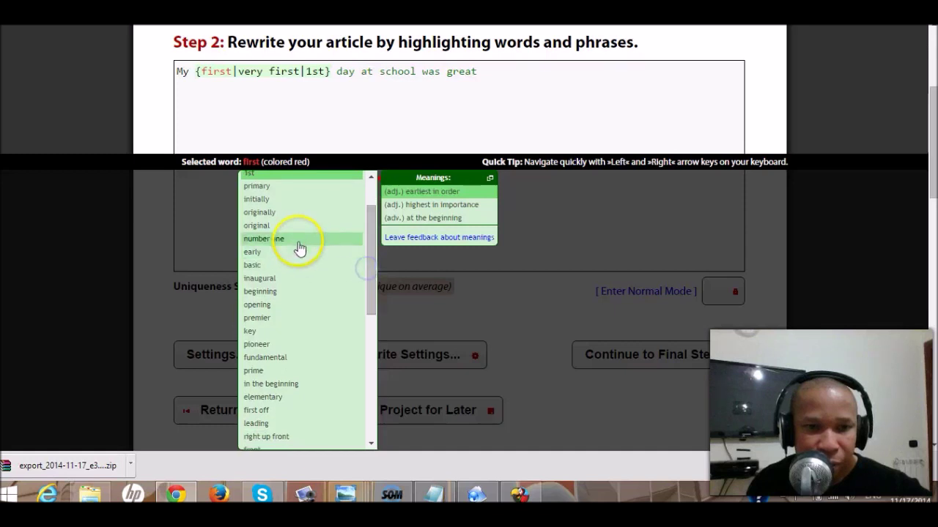
click(300, 242)
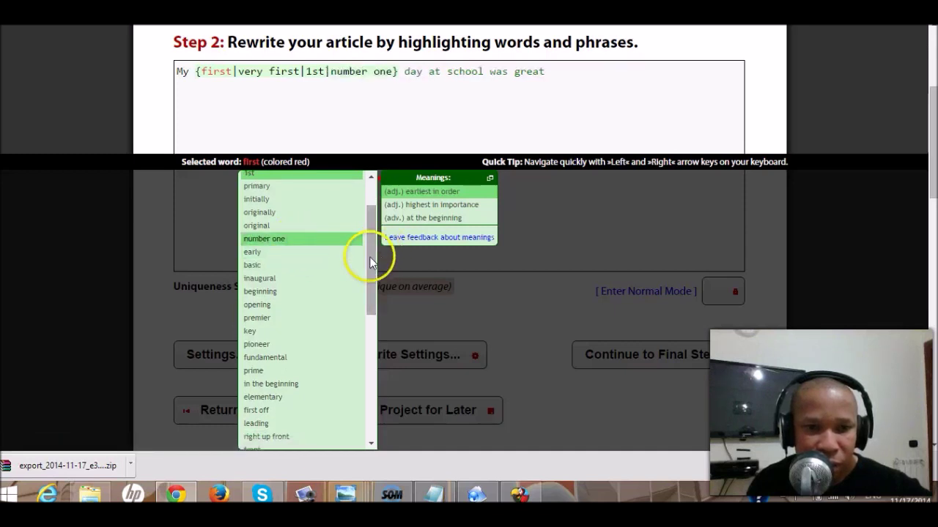
drag(374, 252, 375, 273)
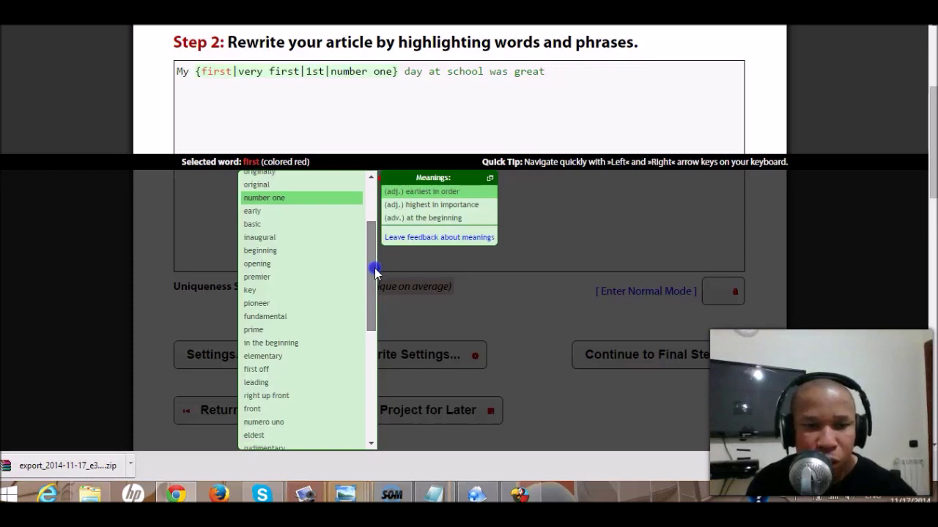
drag(373, 273, 367, 390)
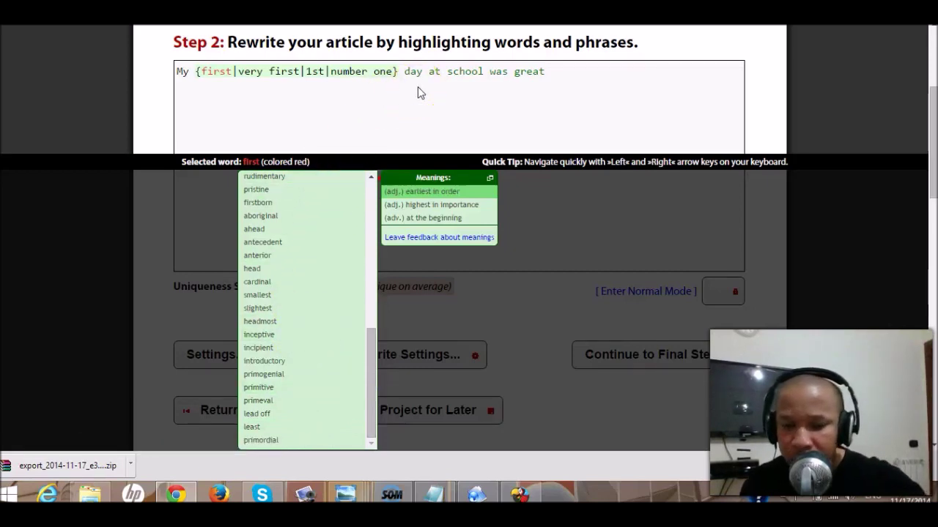
Add time, moment, working day and morning as synonyms for 'day'
key(Right)
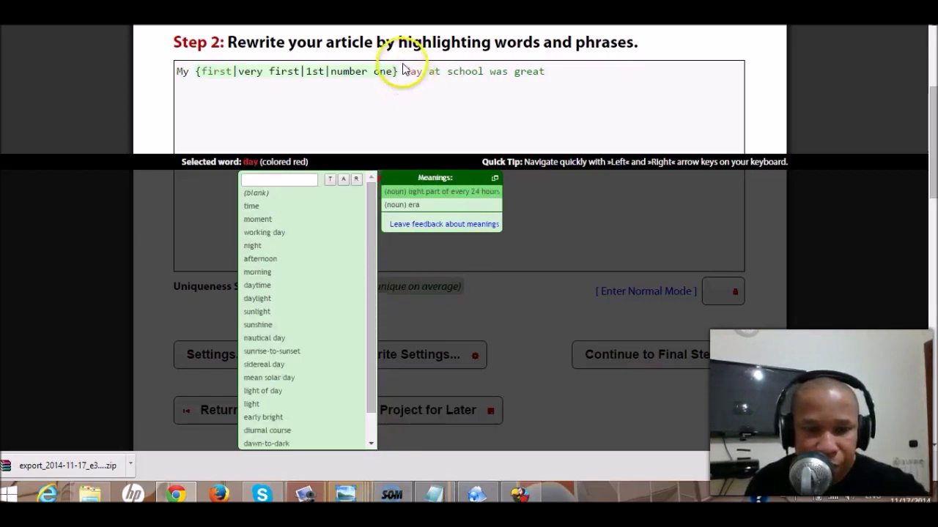
click(264, 208)
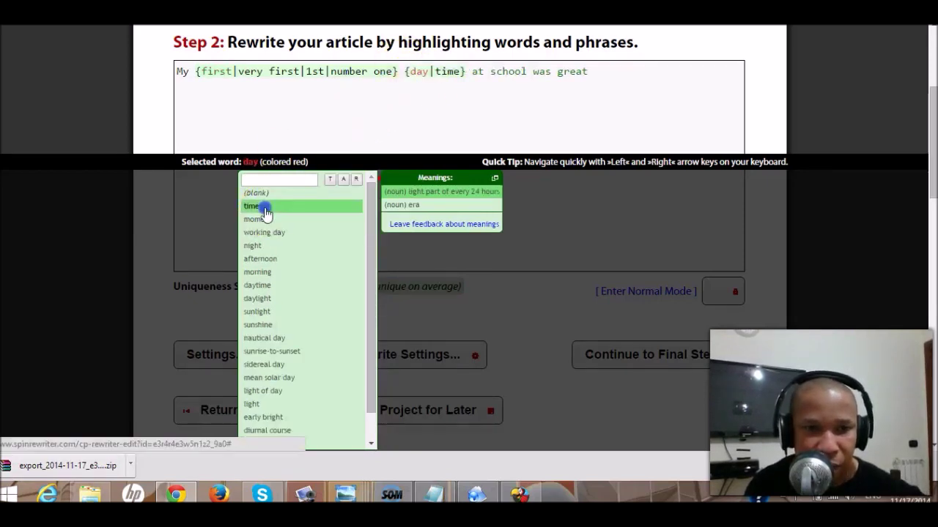
click(267, 219)
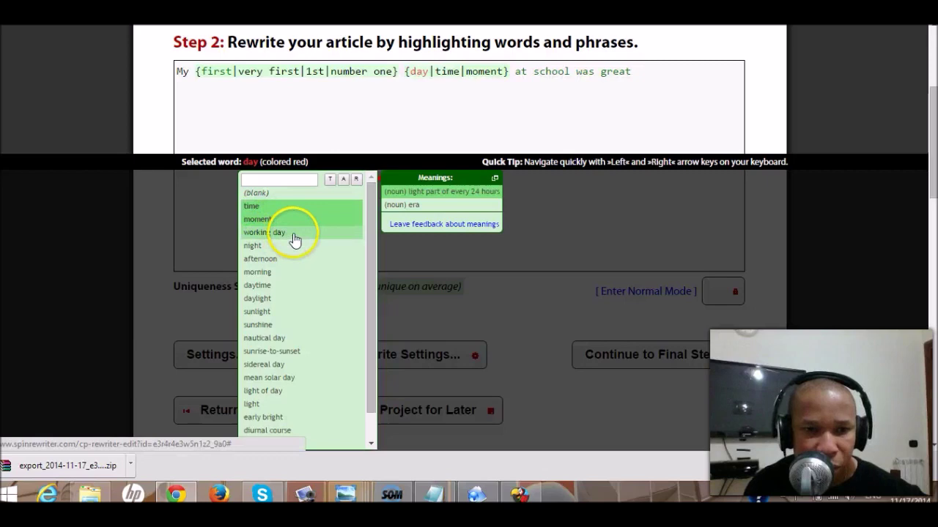
click(294, 234)
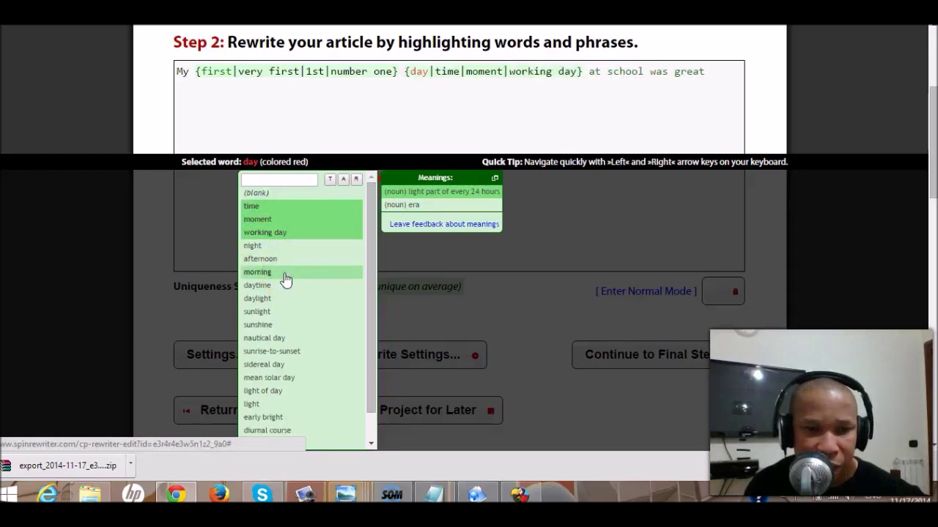
click(285, 275)
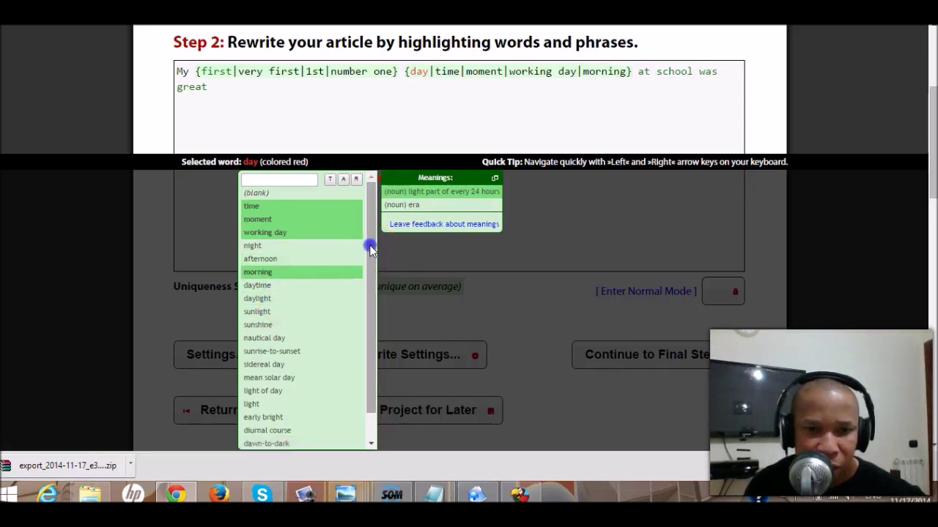
drag(369, 247, 379, 307)
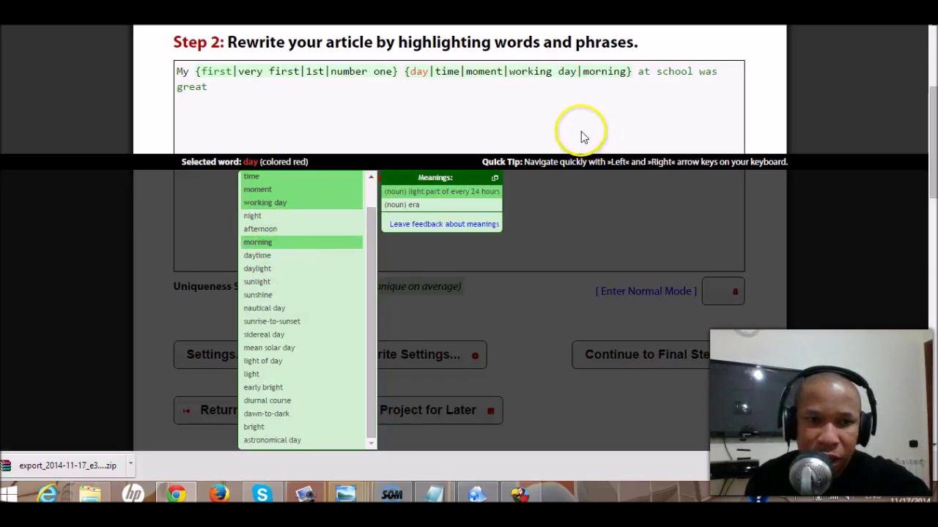
key(Right)
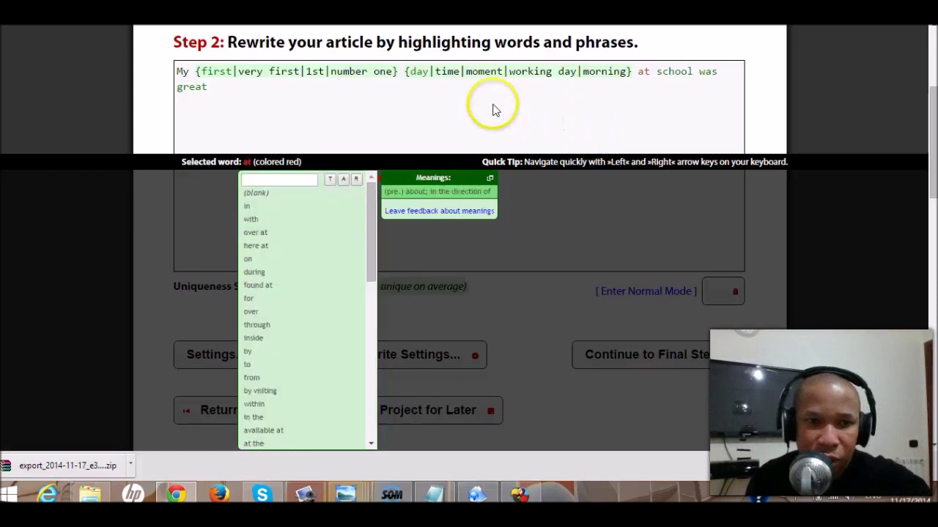
Give 'at' the synonyms in, here at, to, coming from, attending and around
click(277, 207)
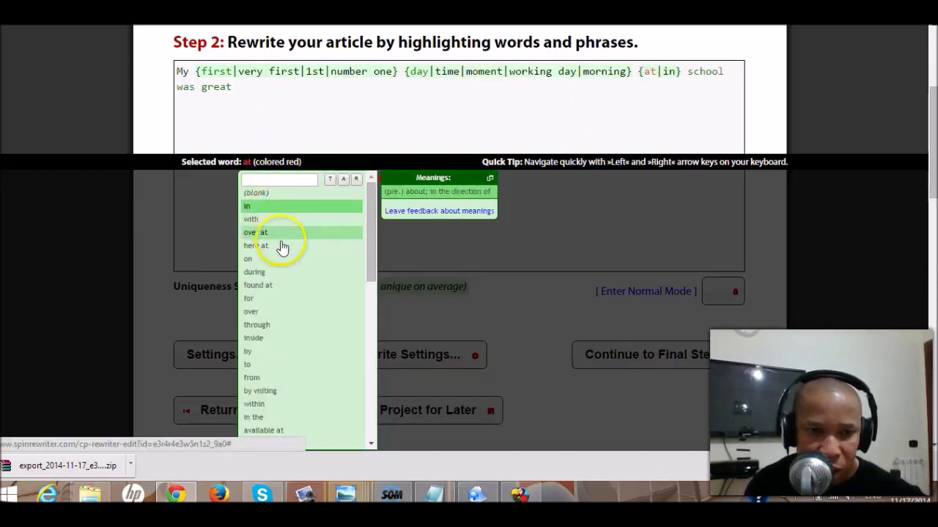
click(276, 249)
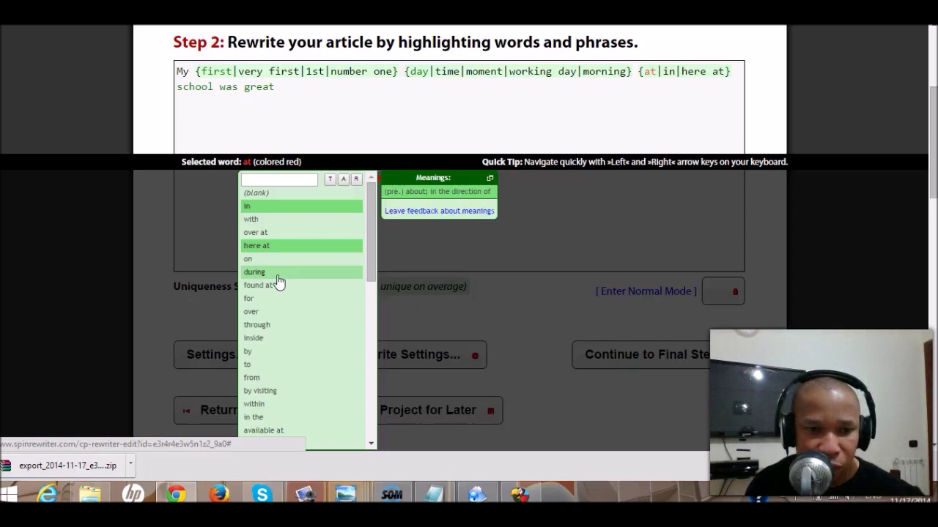
click(271, 369)
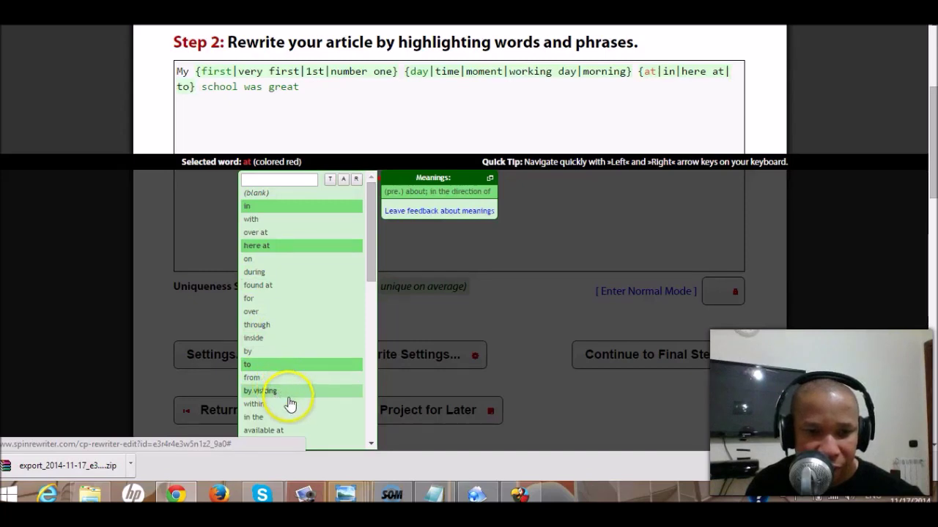
drag(372, 260, 381, 412)
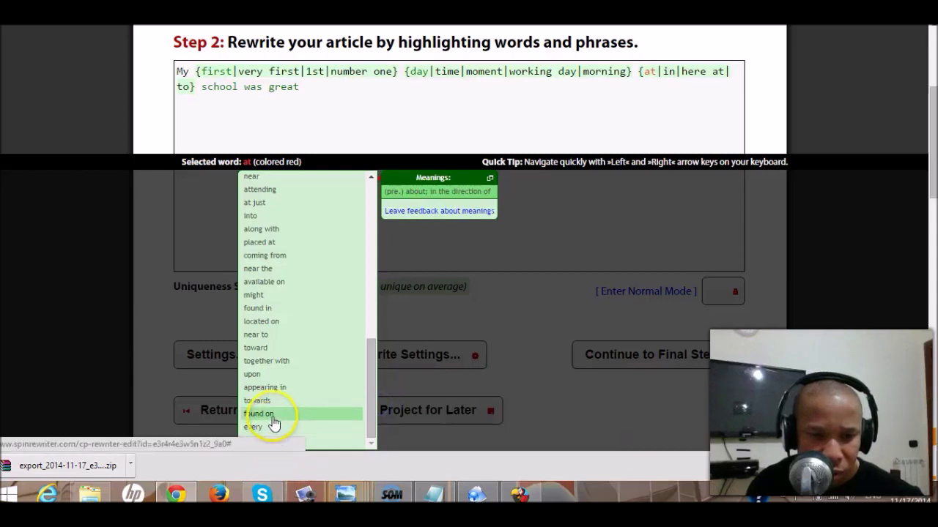
click(272, 258)
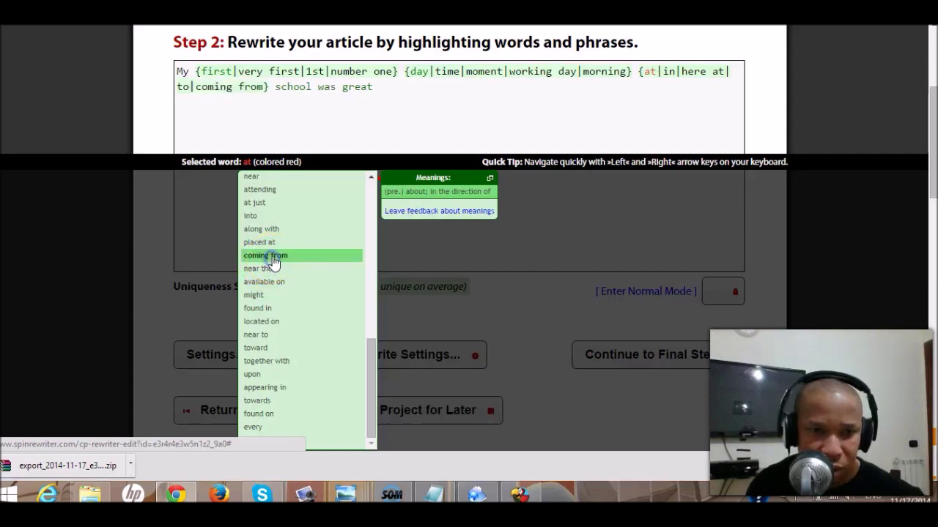
click(283, 192)
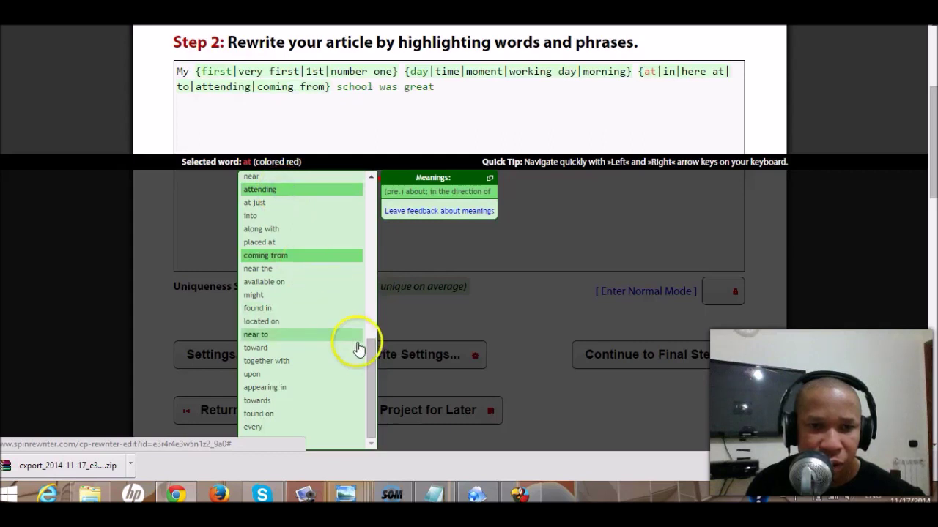
drag(372, 351, 370, 320)
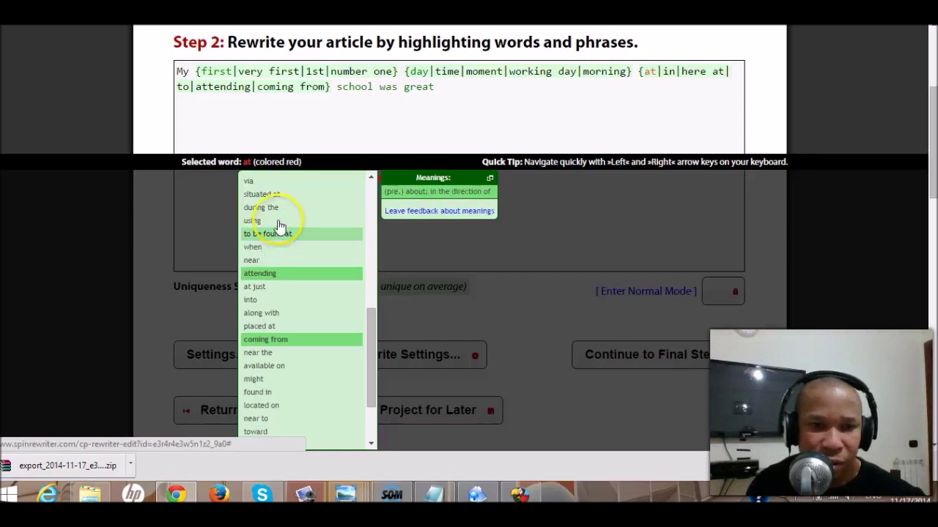
drag(373, 324, 370, 227)
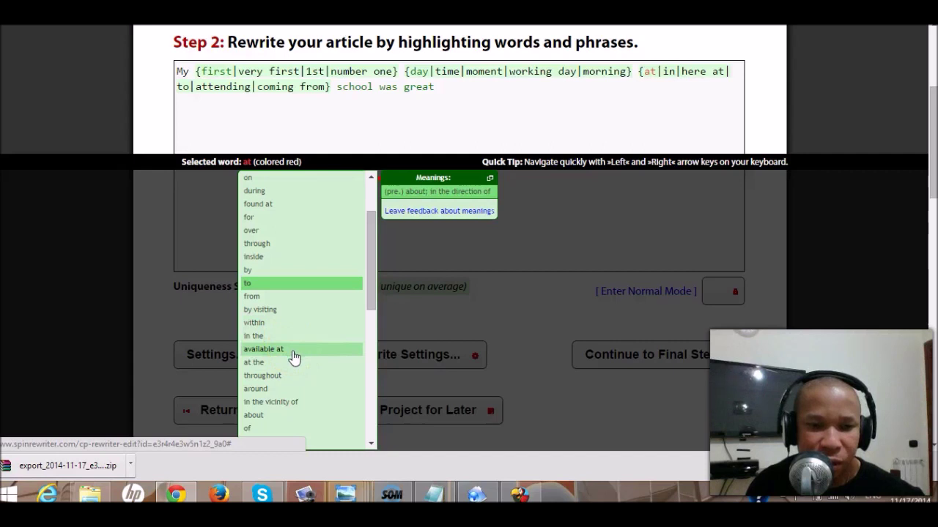
click(288, 392)
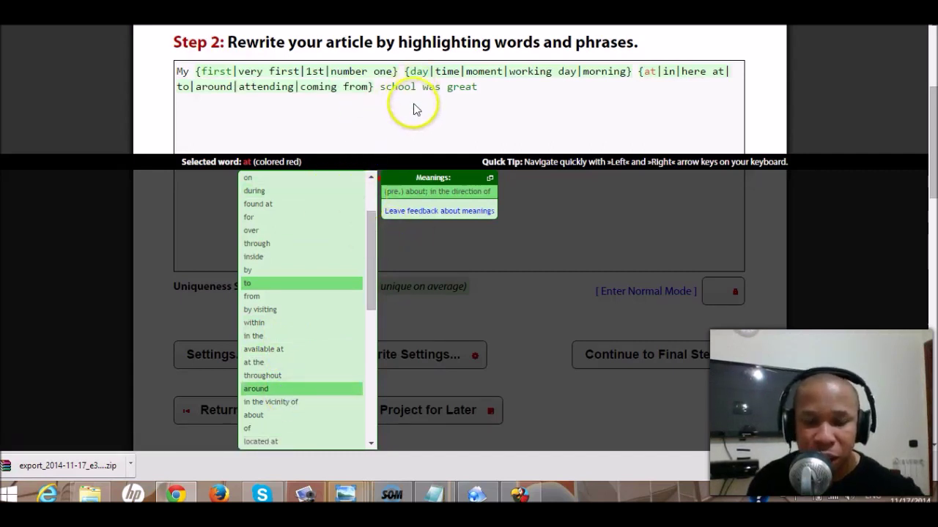
key(Right)
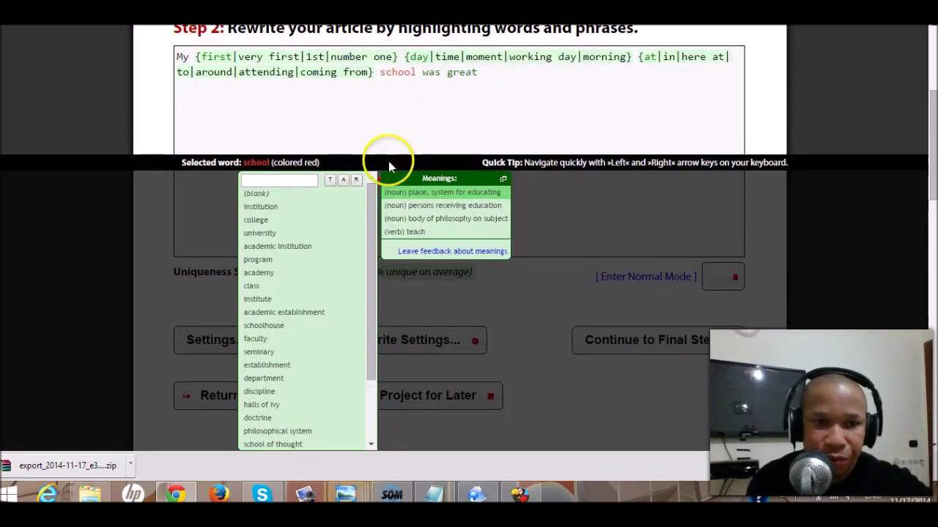
Add institution, college and university as synonyms for 'school'
click(286, 206)
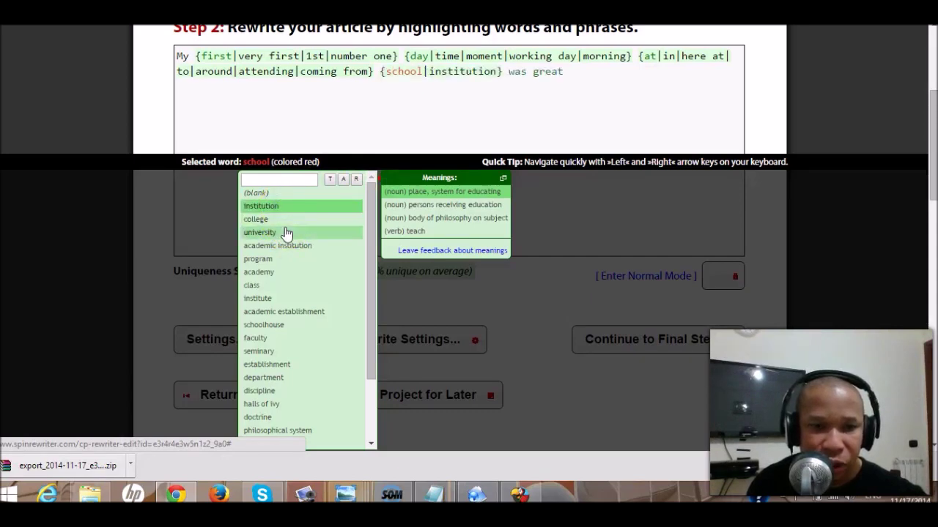
click(285, 220)
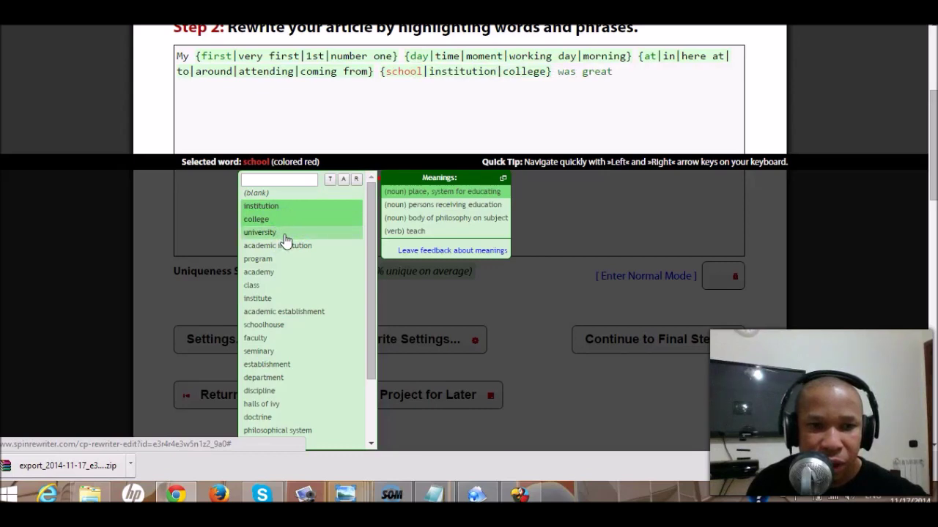
click(290, 233)
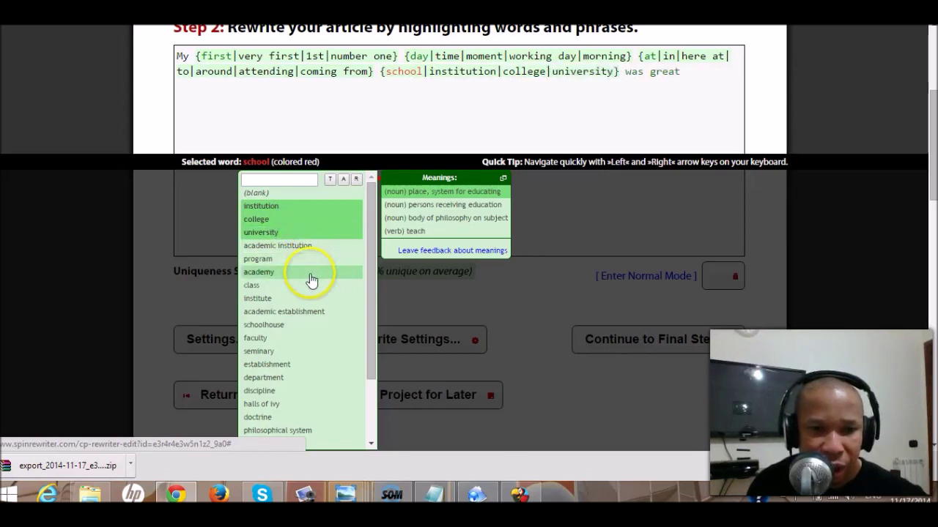
scroll(361, 298, down, 1)
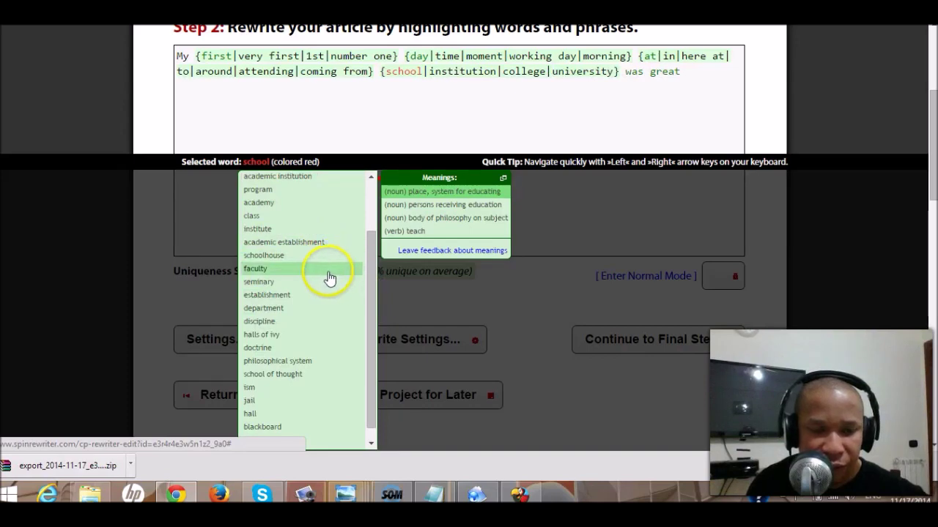
scroll(331, 282, down, 2)
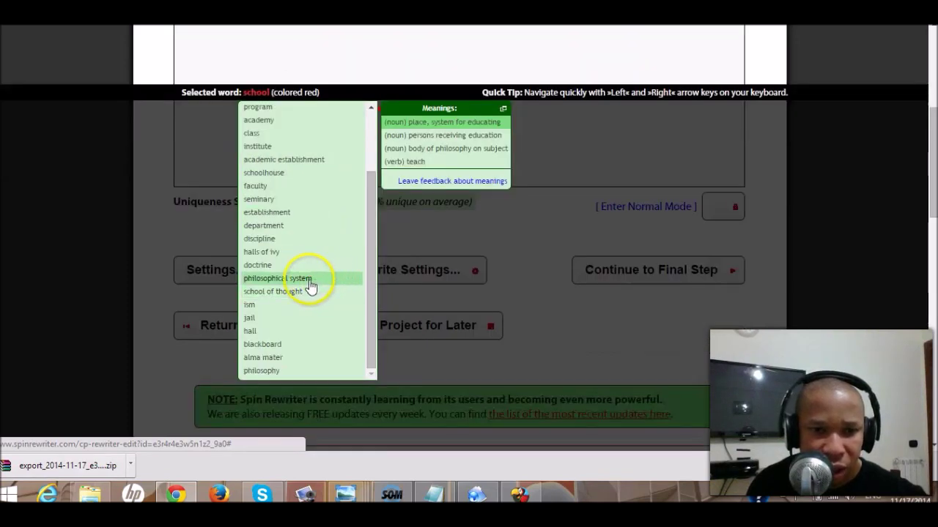
scroll(469, 73, up, 2)
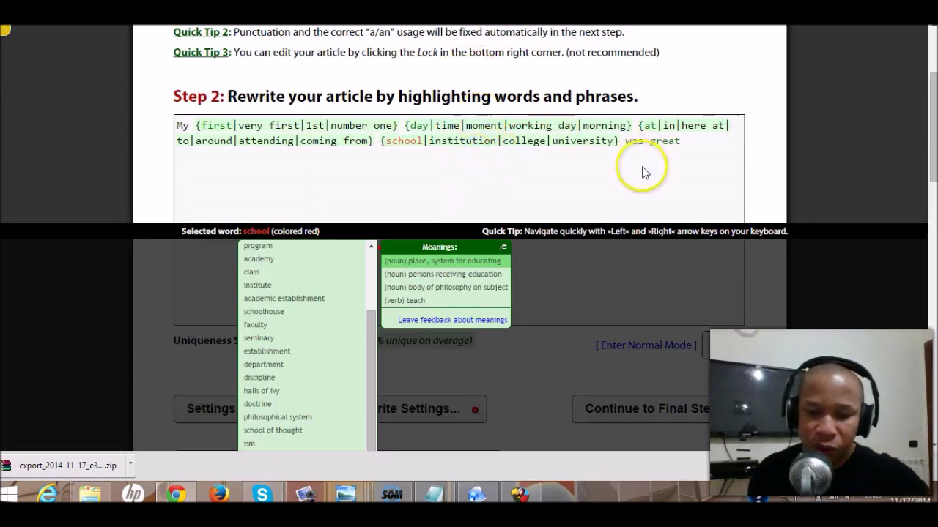
Add was actually, was really, was definitely, was certainly, was simply and was generally for 'was'
key(Right)
scroll(630, 167, down, 1)
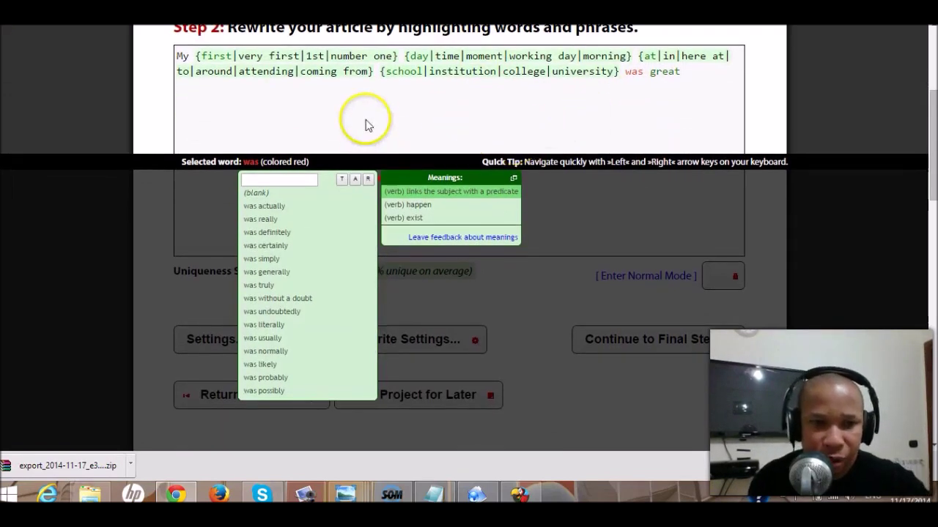
click(311, 208)
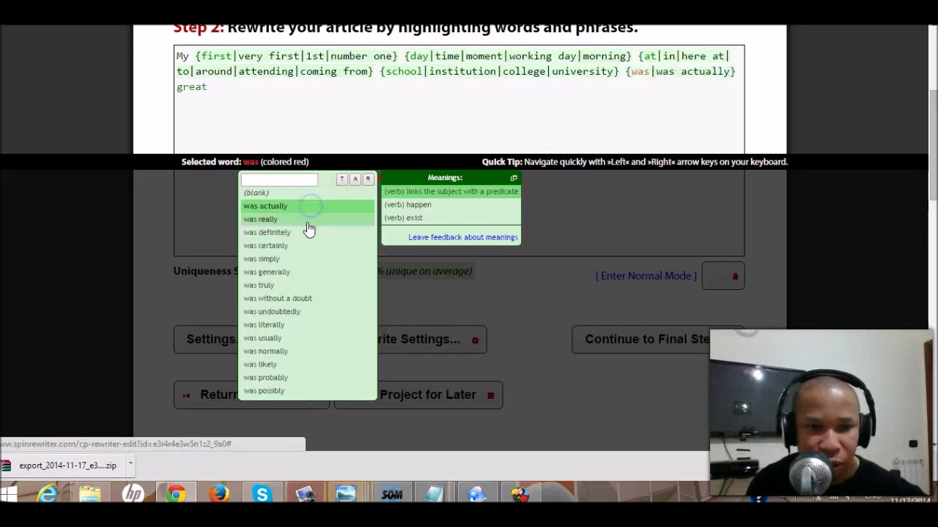
click(307, 221)
click(309, 233)
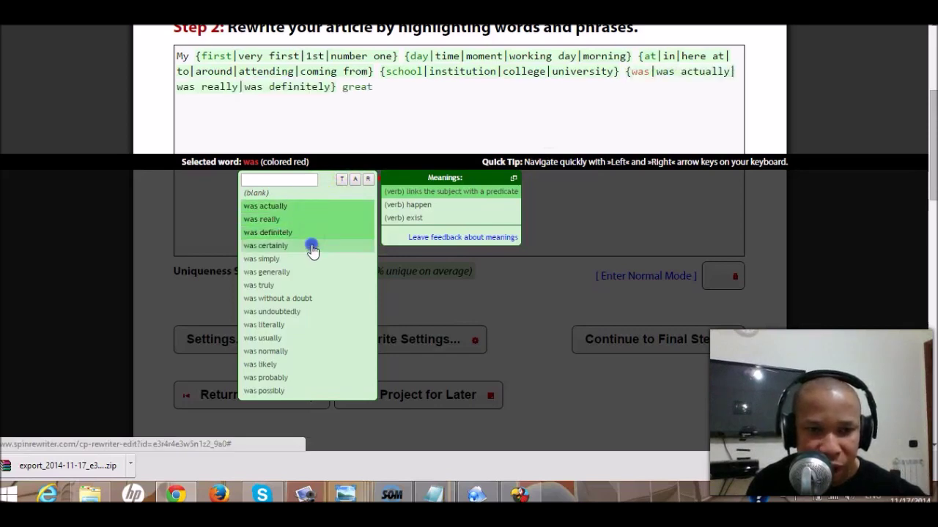
click(311, 246)
click(311, 258)
click(313, 275)
Add was truly, was undoubtedly, was literally, was normally and was usually as further alternatives
click(320, 285)
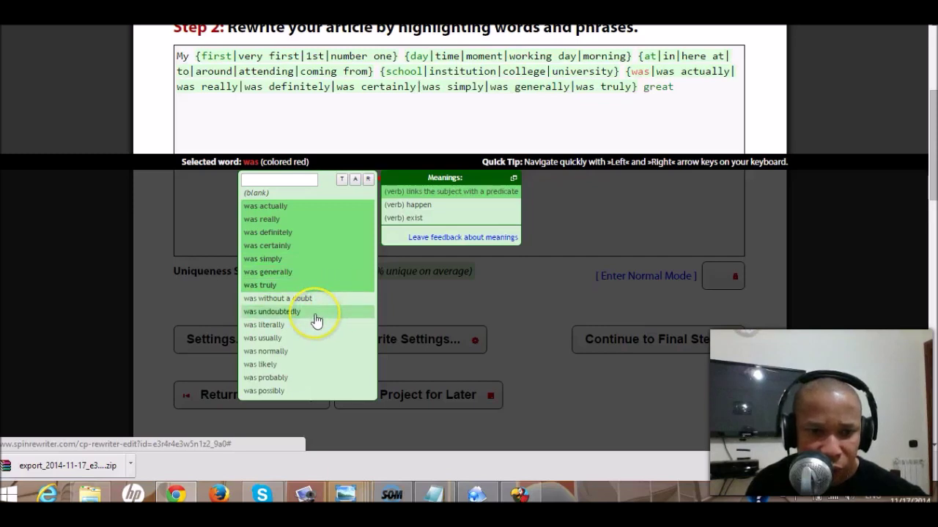
click(315, 317)
click(306, 326)
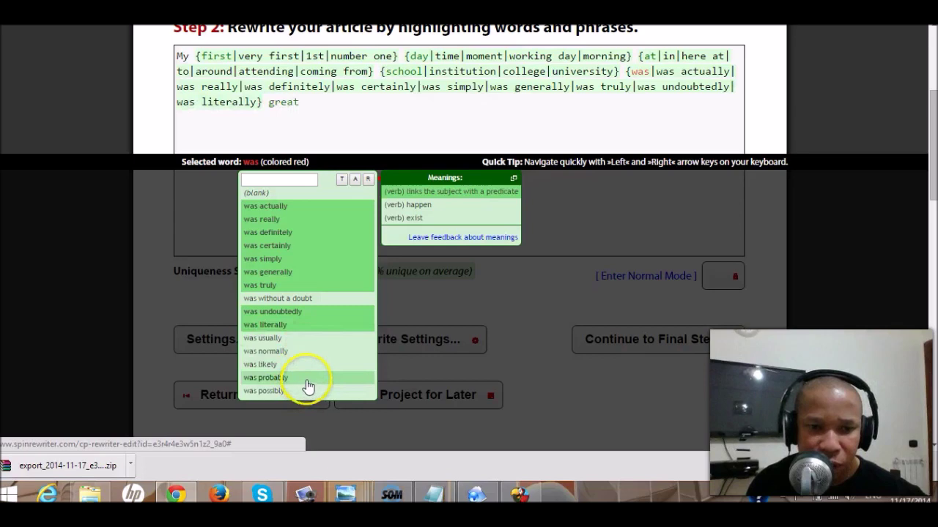
click(302, 350)
click(301, 339)
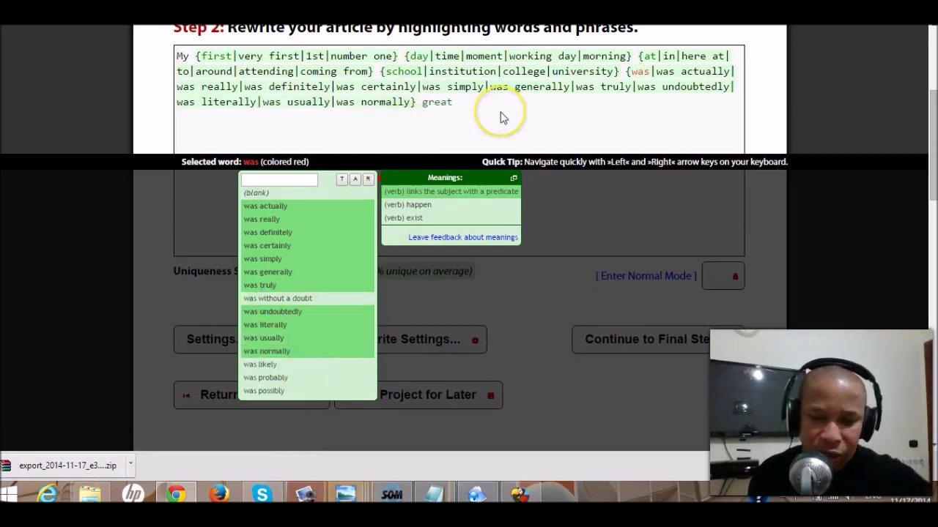
click(481, 101)
scroll(476, 95, down, 1)
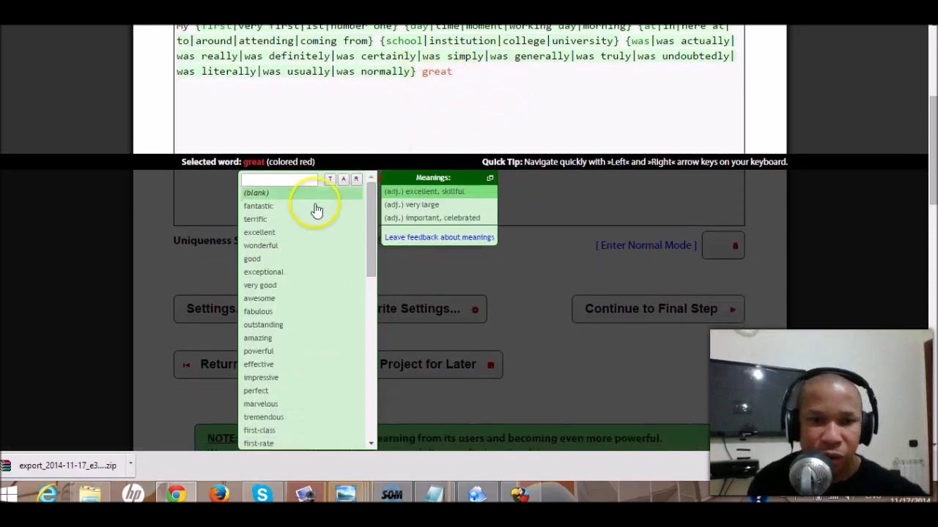
Add fantastic, terrific, excellent, wonderful, good, exceptional, very good and awesome for 'great', then close the picker
click(286, 208)
click(286, 220)
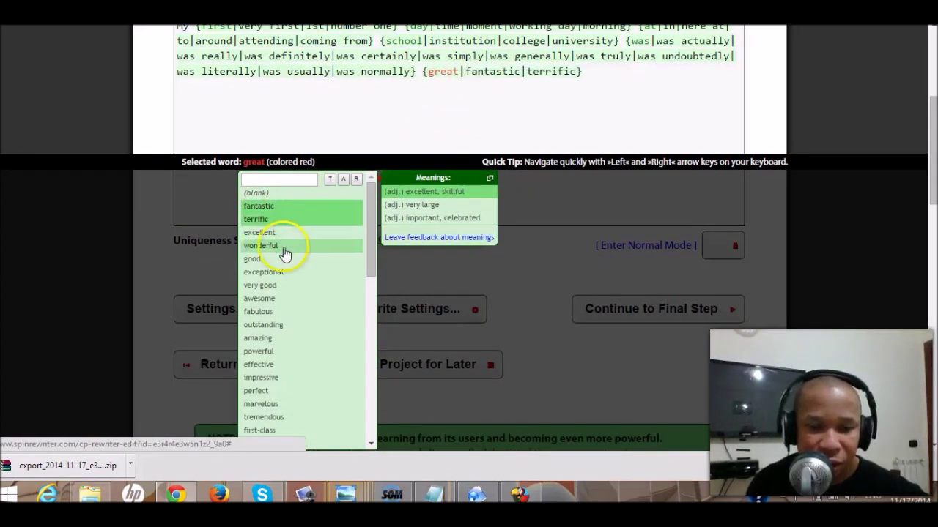
click(284, 248)
click(282, 233)
click(292, 261)
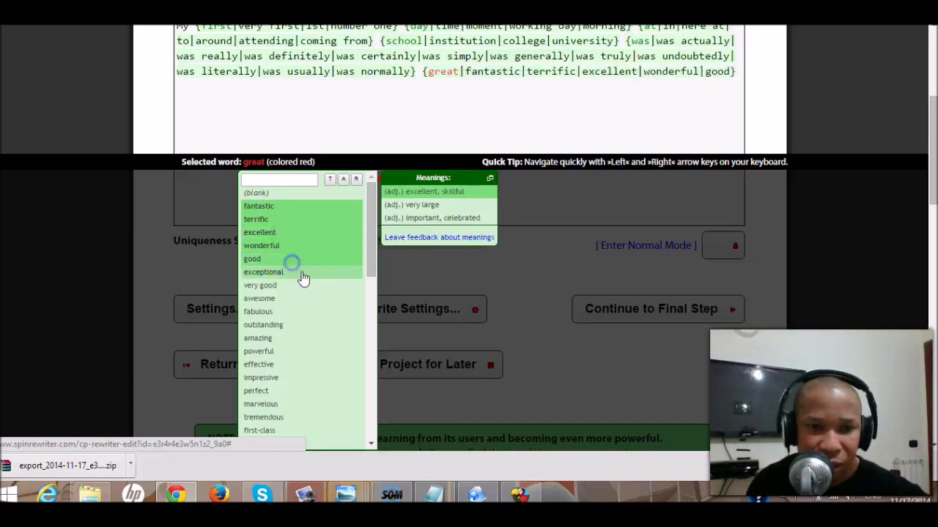
click(302, 275)
click(302, 287)
click(302, 299)
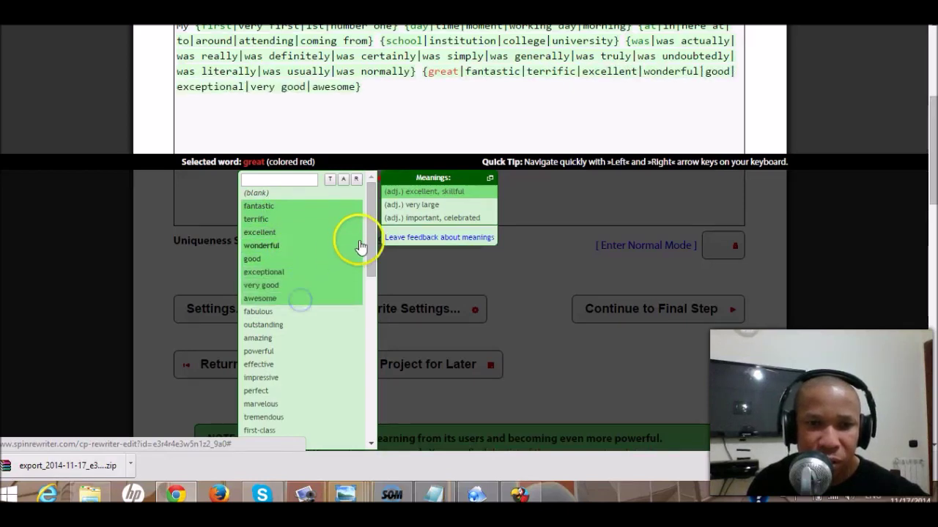
drag(368, 231, 351, 212)
click(444, 109)
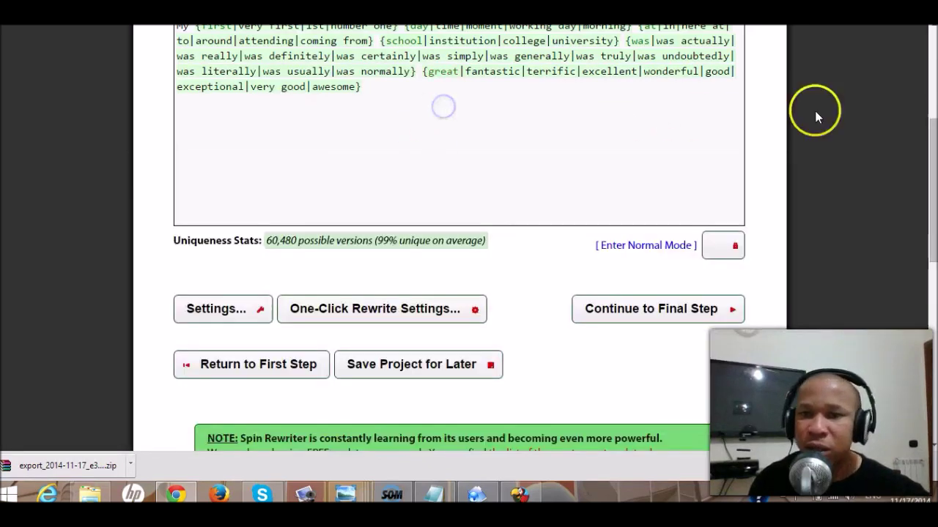
Continue to the Final Step and let the Finalizing dialog send the spun article
drag(931, 169, 932, 110)
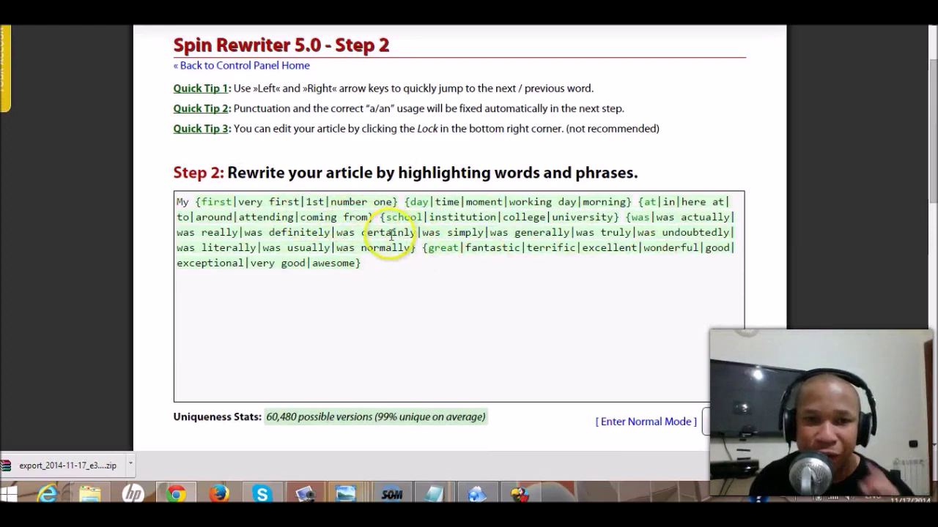
mouse_move(925, 66)
mouse_down()
mouse_move(932, 35)
mouse_move(932, 68)
mouse_up()
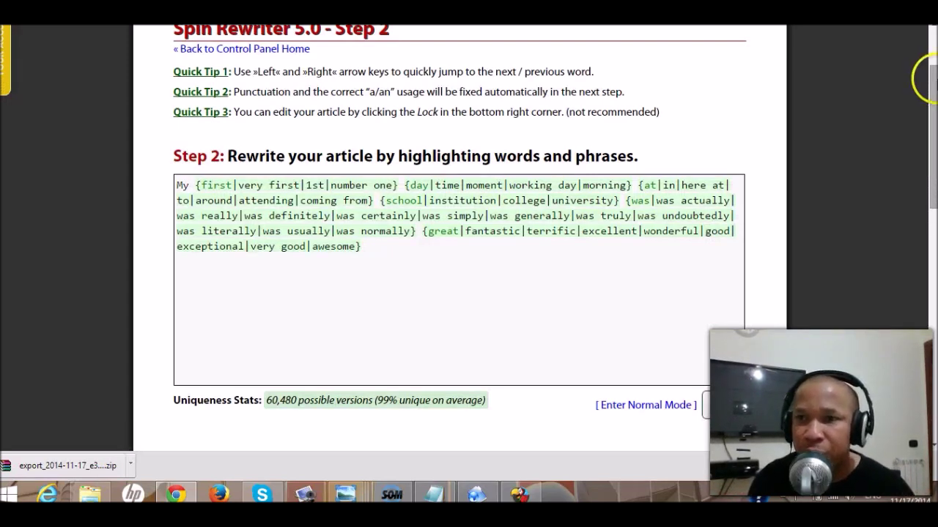
drag(934, 106, 934, 191)
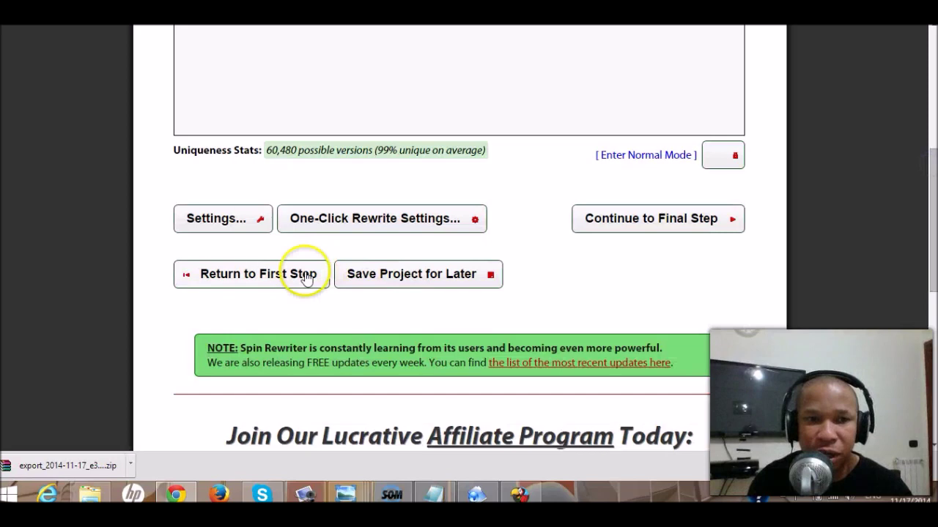
click(662, 228)
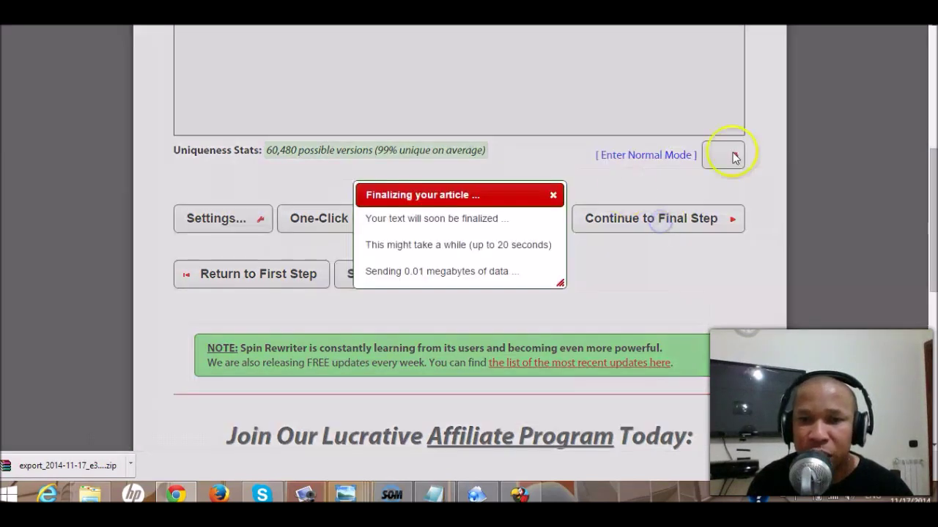
Generate three unique versions of the article, the last rated 98% unique, and open Export
scroll(904, 180, down, 3)
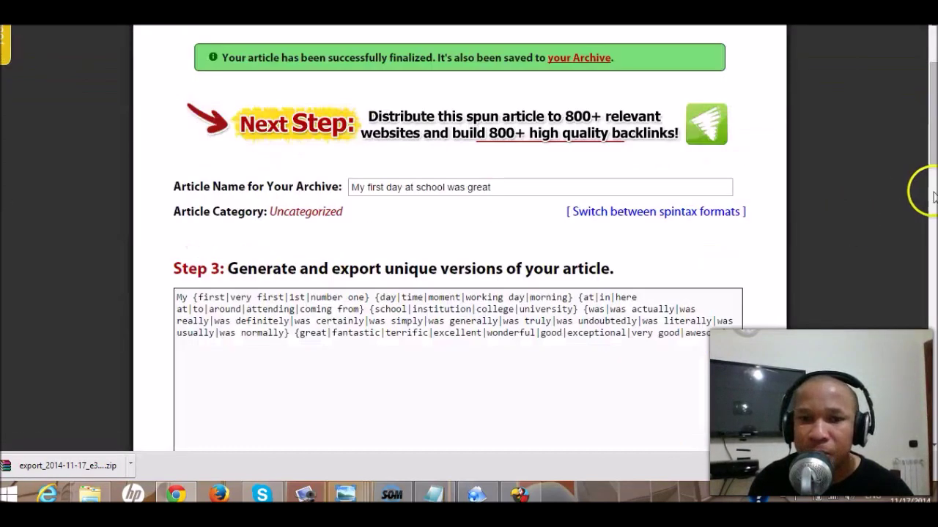
scroll(618, 310, down, 3)
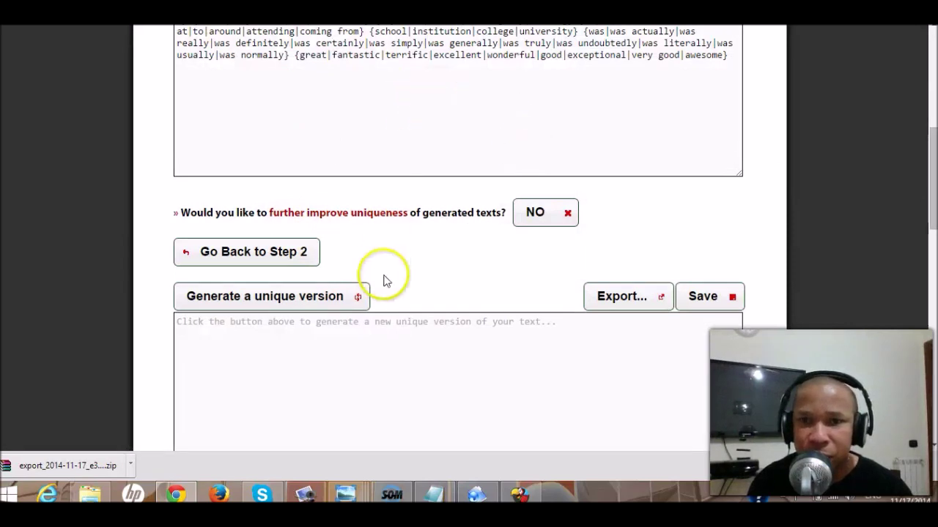
click(299, 295)
scroll(439, 277, down, 2)
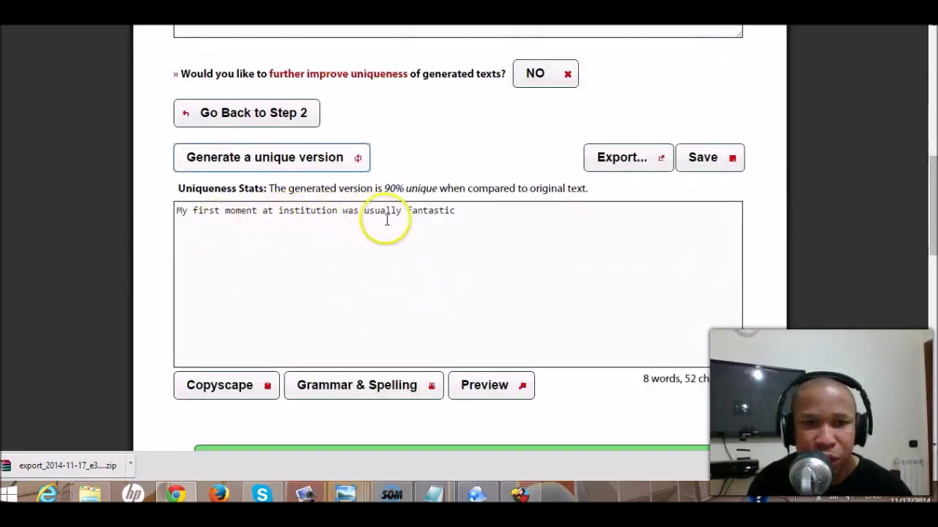
click(302, 159)
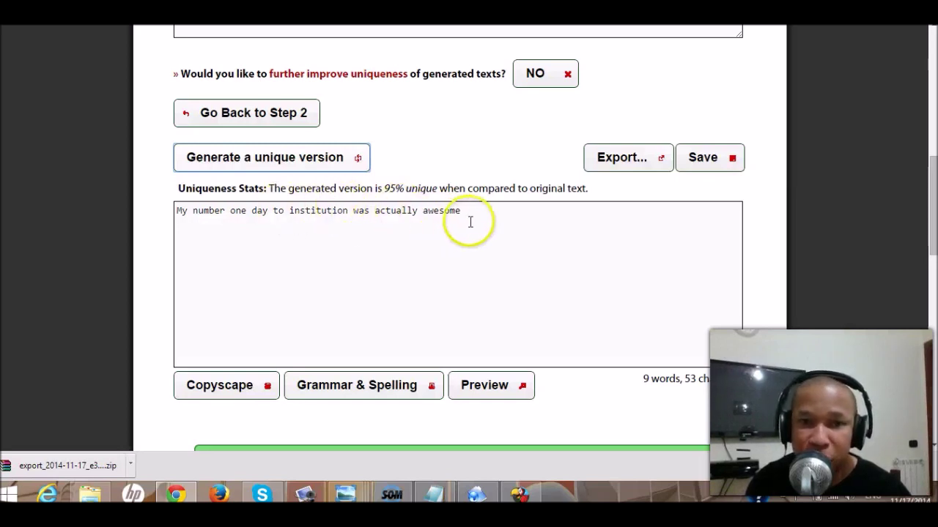
click(319, 167)
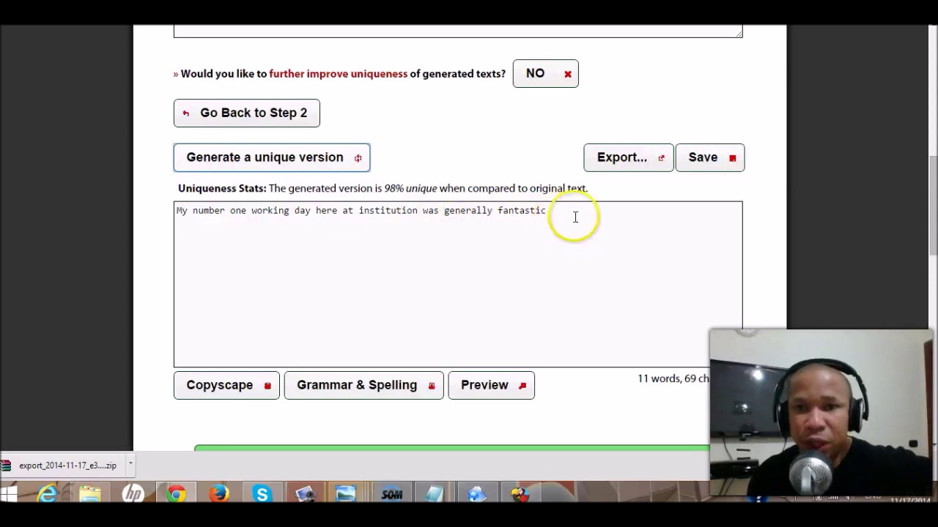
scroll(929, 224, down, 1)
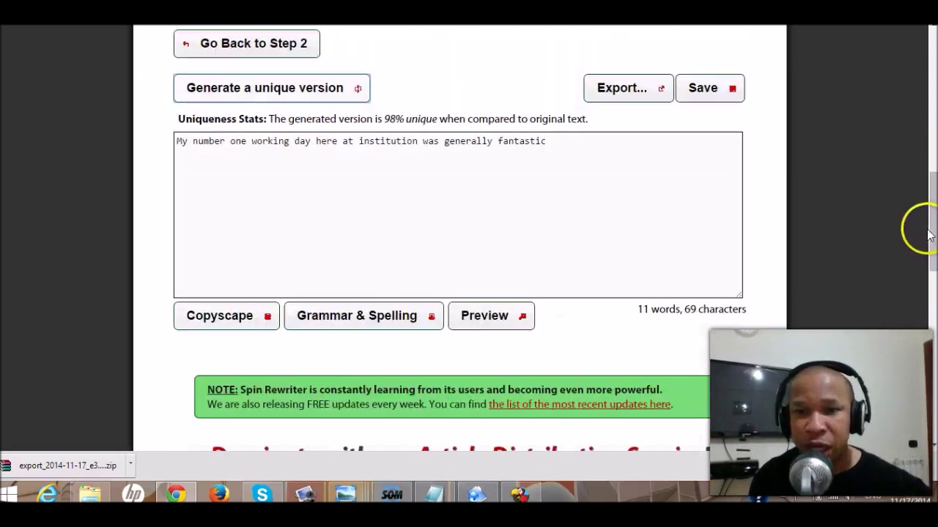
scroll(557, 227, up, 2)
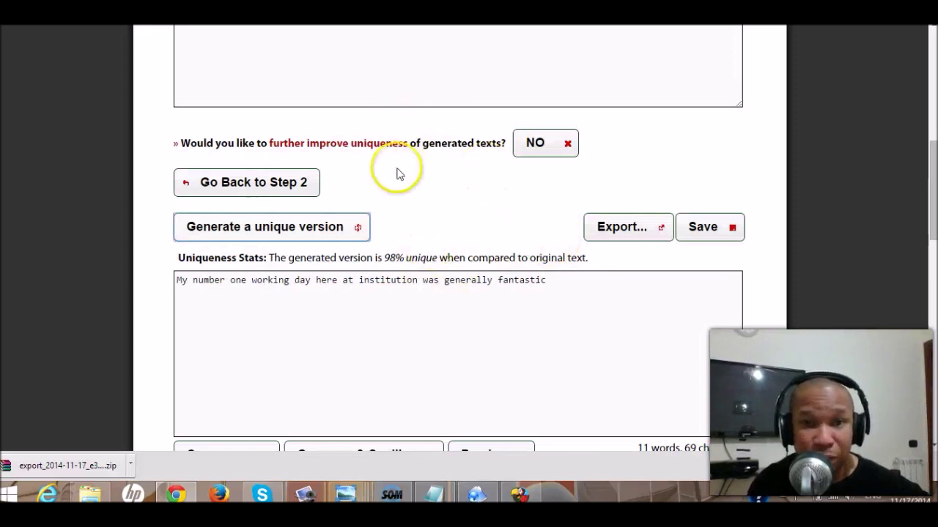
click(635, 232)
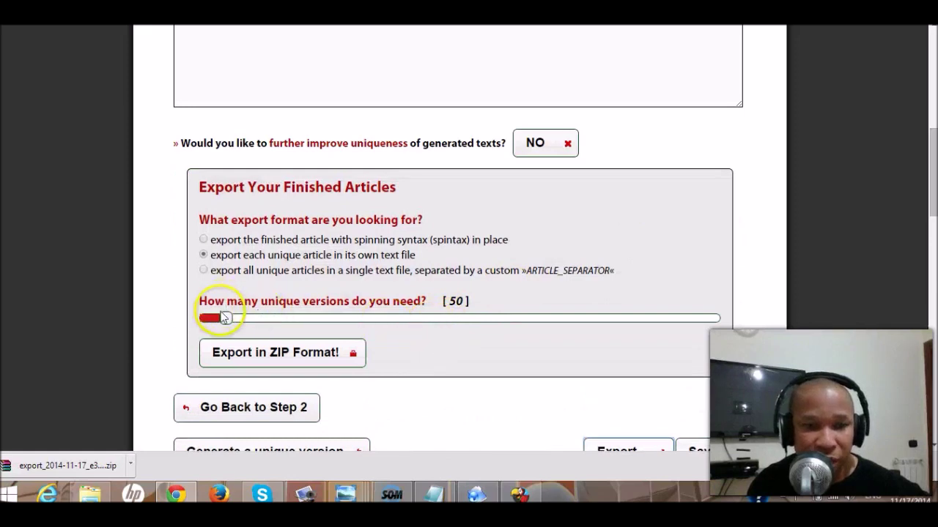
Export 350 unique versions, each in its own text file, as a ZIP download
drag(226, 322, 435, 314)
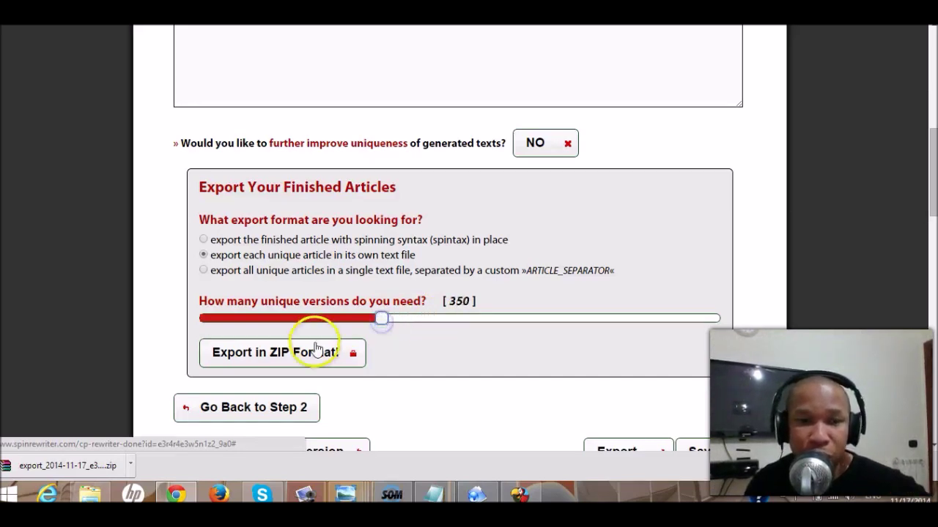
click(136, 466)
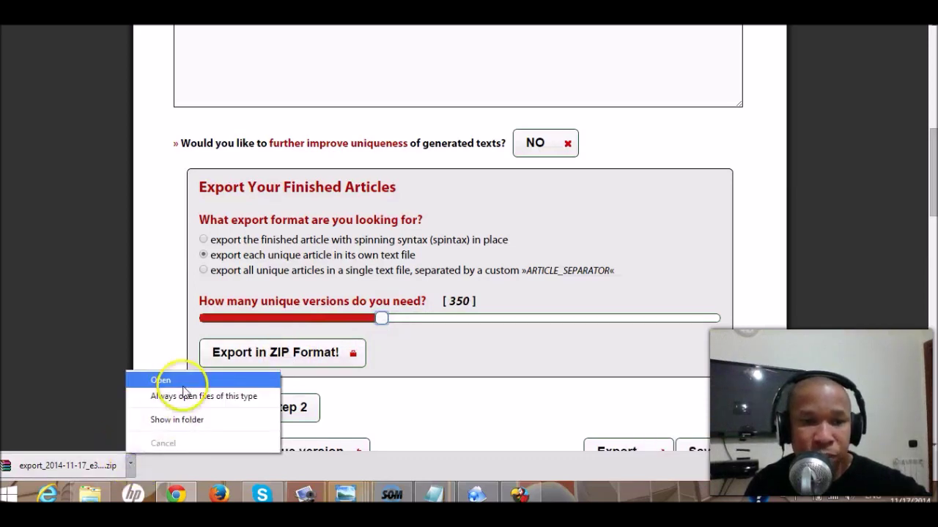
Open the exported ZIP in WinRAR, look through its 20 text files, then minimize WinRAR
click(162, 376)
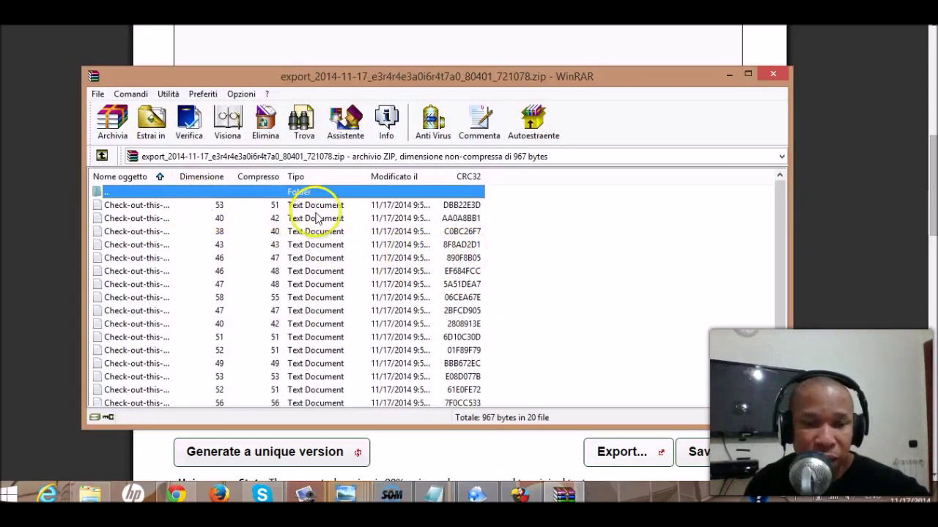
scroll(513, 242, down, 2)
scroll(389, 280, up, 2)
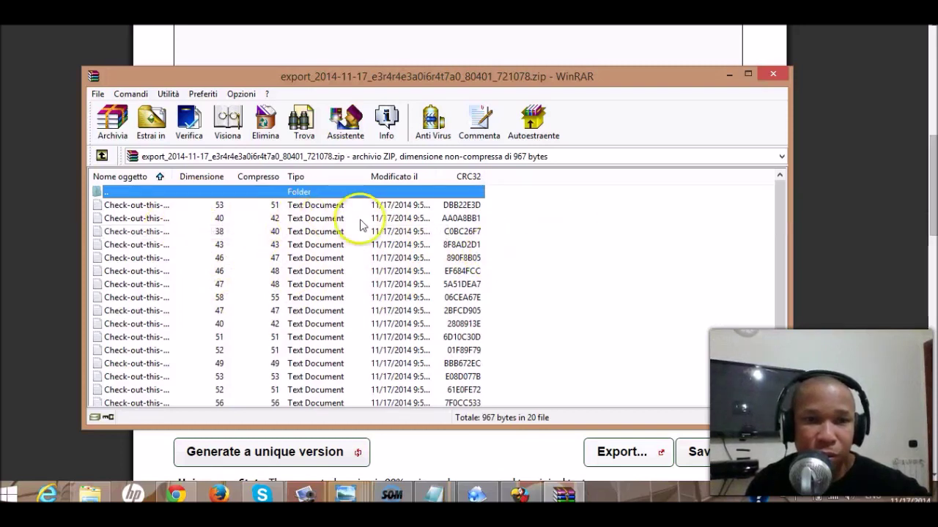
click(729, 75)
scroll(745, 197, down, 3)
scroll(476, 150, up, 3)
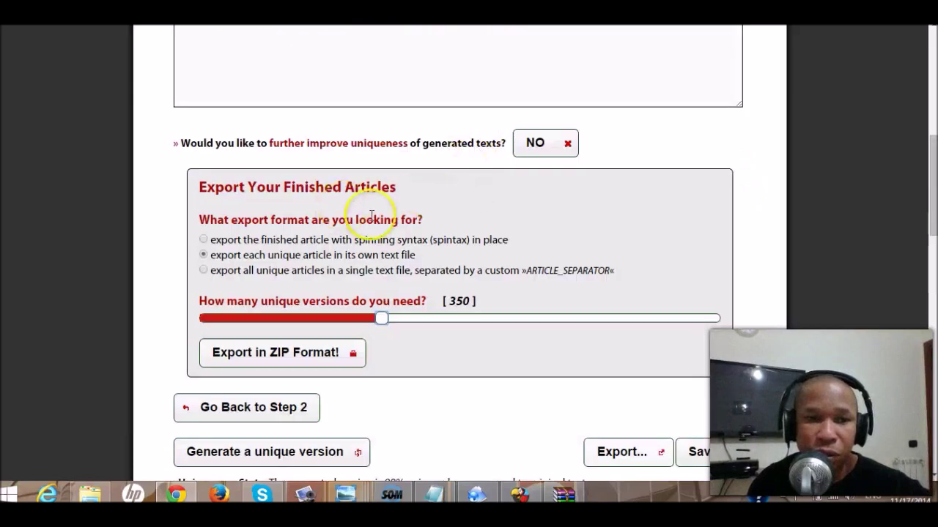
Generate a new version reading 'My number one day attending school was normally terrific' (90% unique)
scroll(582, 239, down, 2)
scroll(602, 208, up, 6)
scroll(602, 209, up, 3)
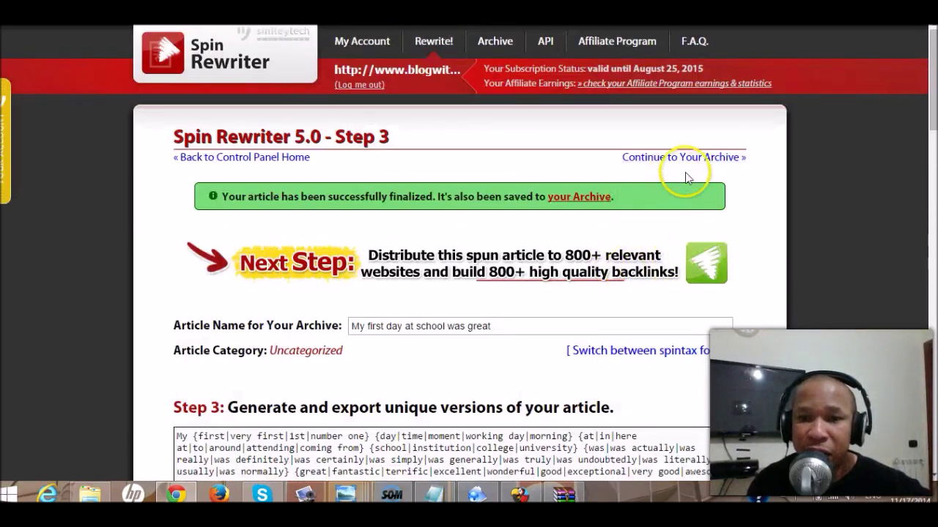
scroll(684, 315, down, 7)
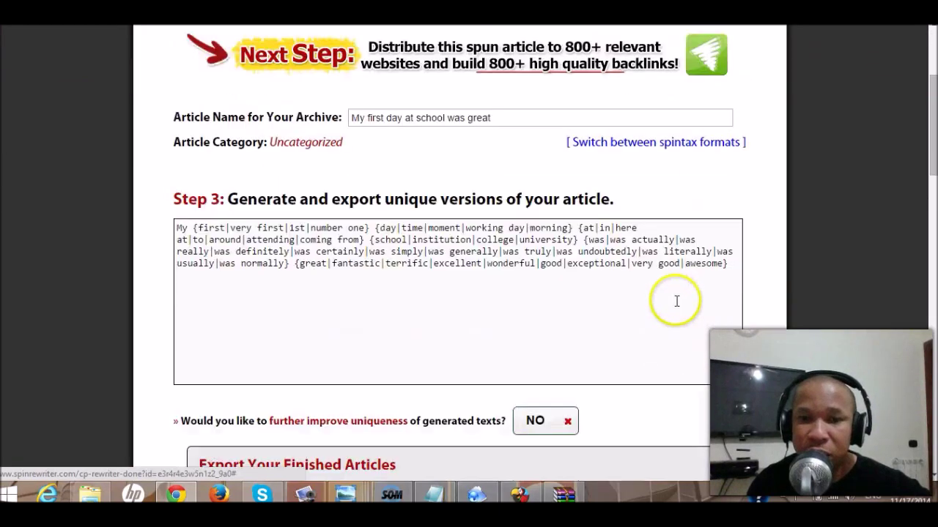
scroll(456, 278, down, 2)
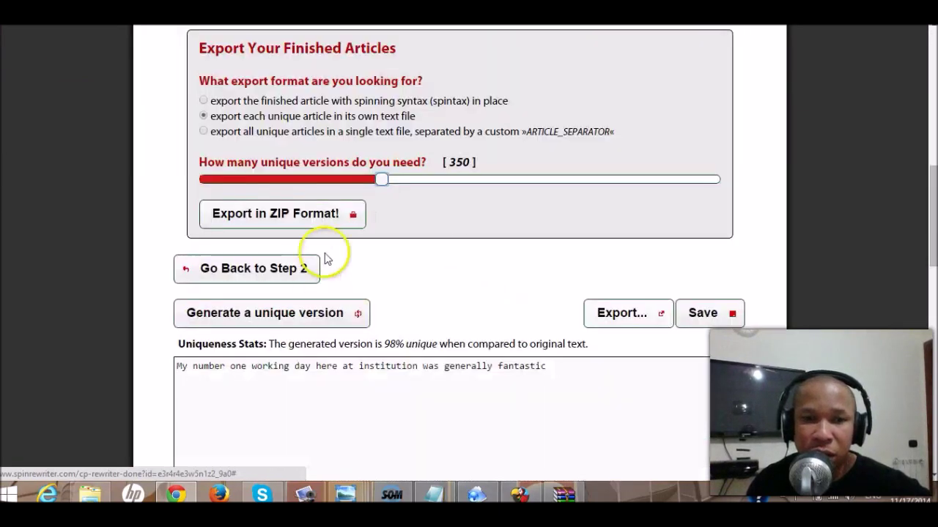
click(326, 308)
scroll(414, 318, down, 2)
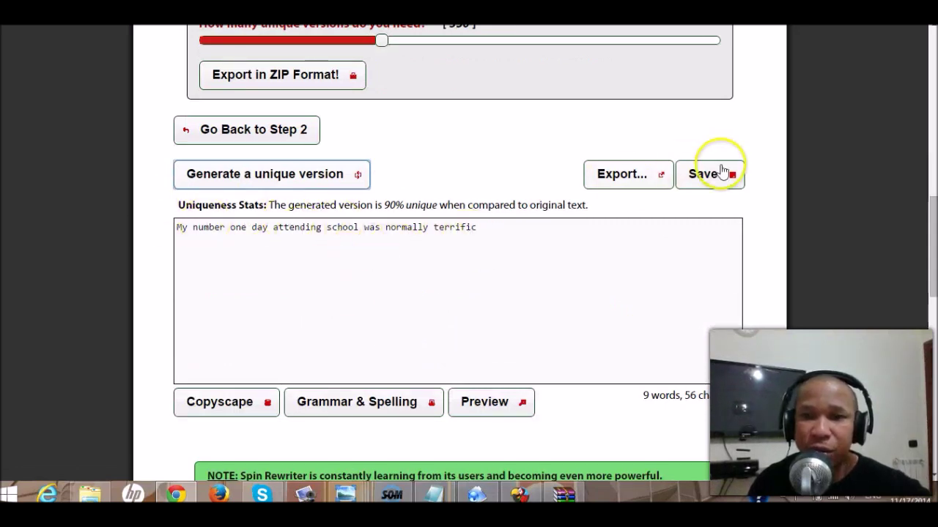
scroll(781, 171, up, 11)
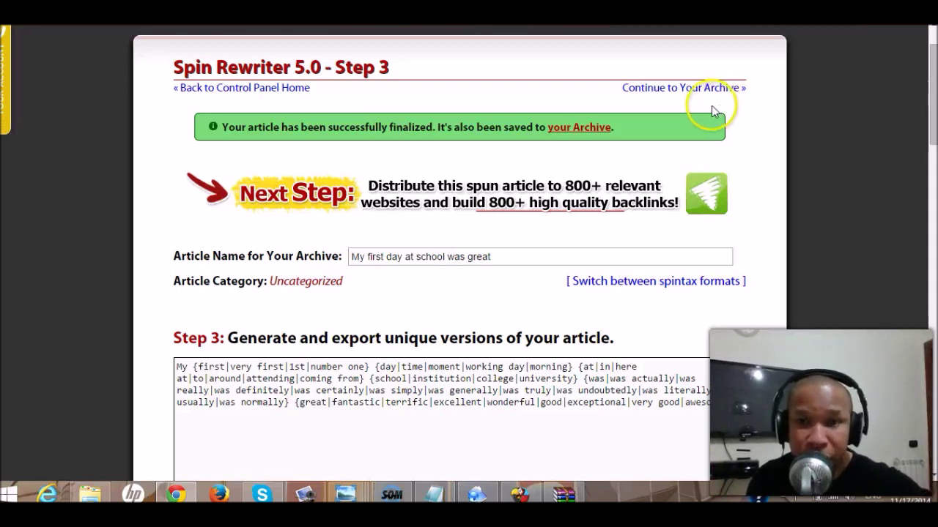
click(624, 126)
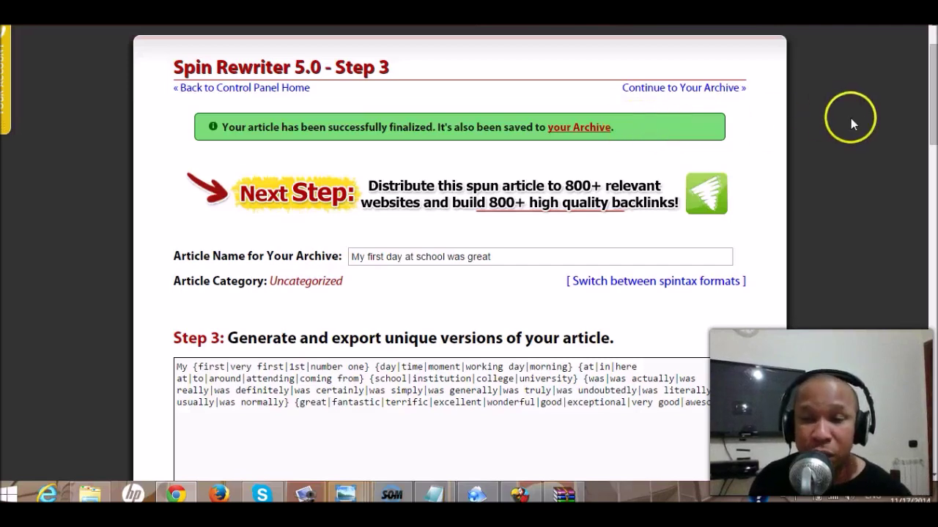
scroll(862, 122, up, 1)
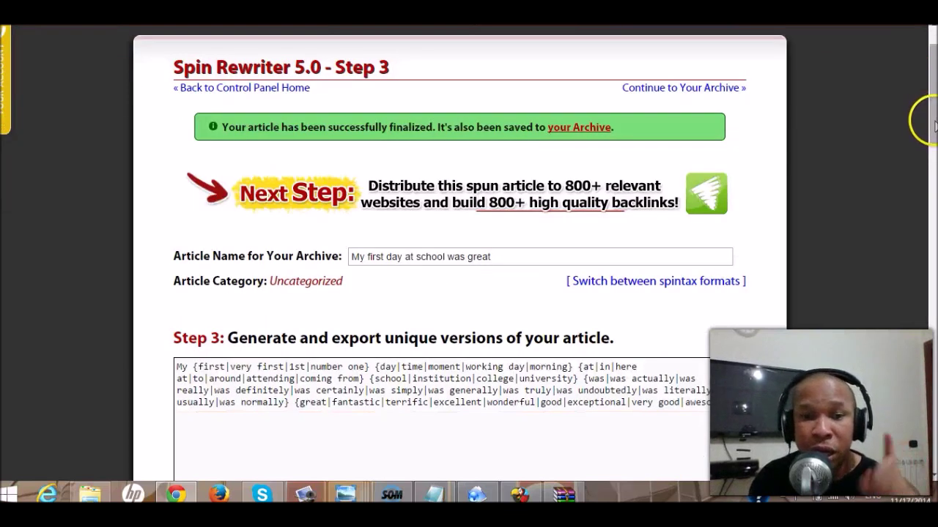
scroll(929, 116, up, 1)
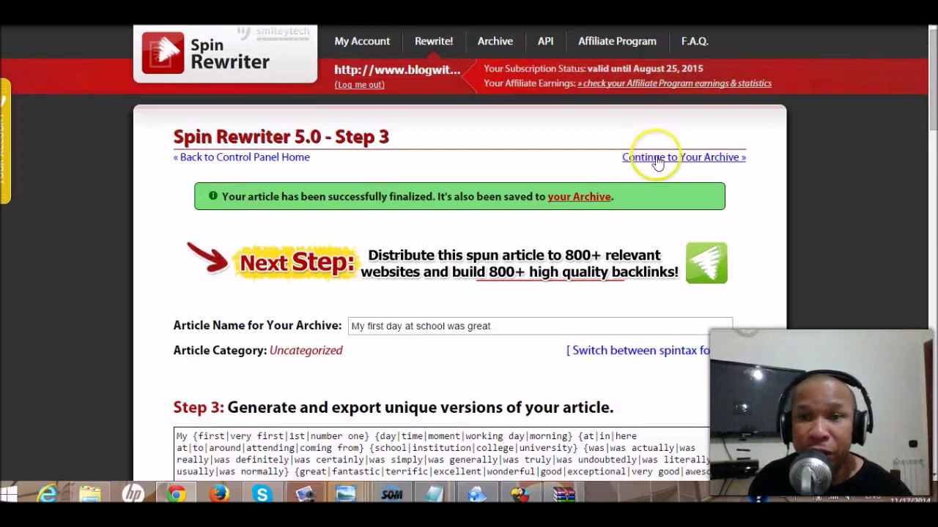
scroll(831, 154, down, 2)
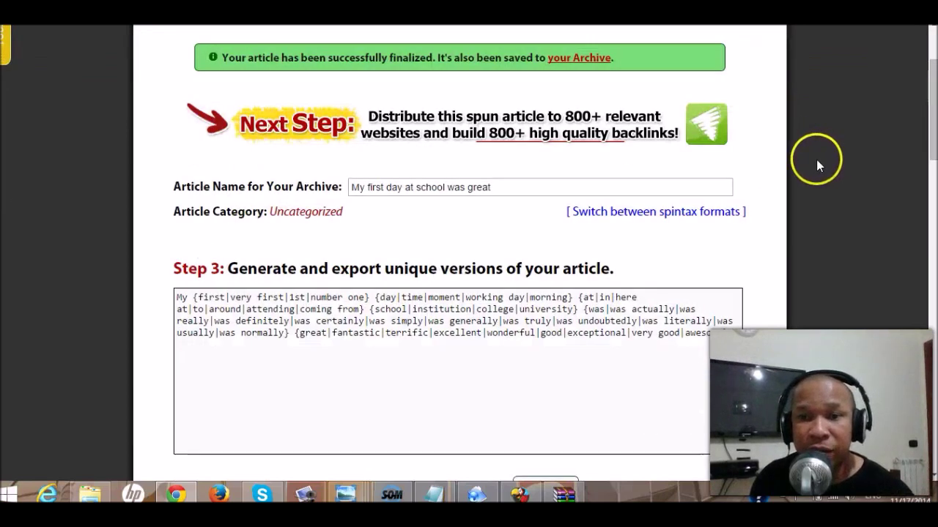
scroll(815, 159, down, 1)
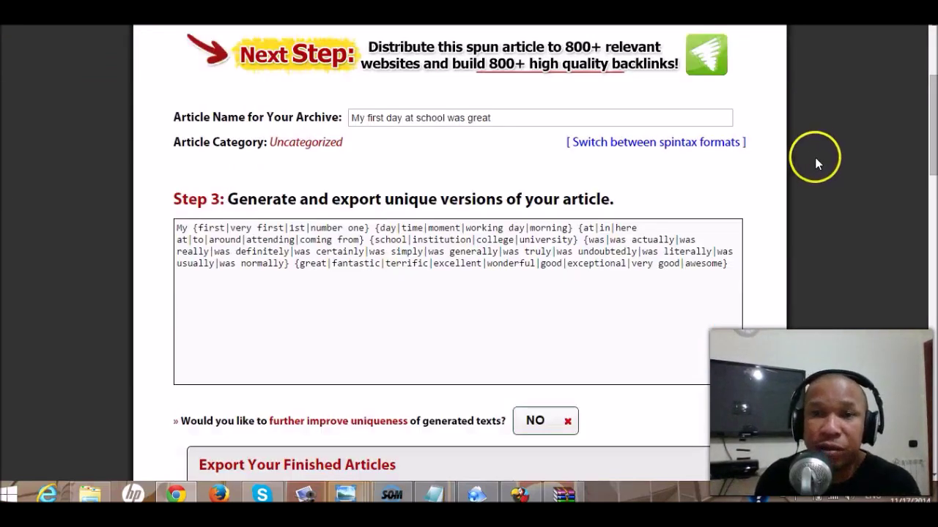
scroll(798, 159, up, 3)
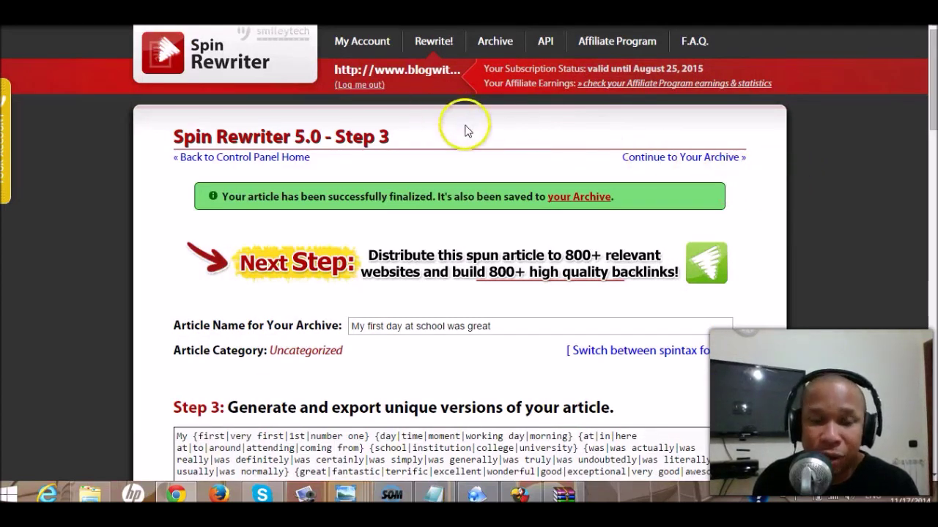
scroll(465, 130, down, 2)
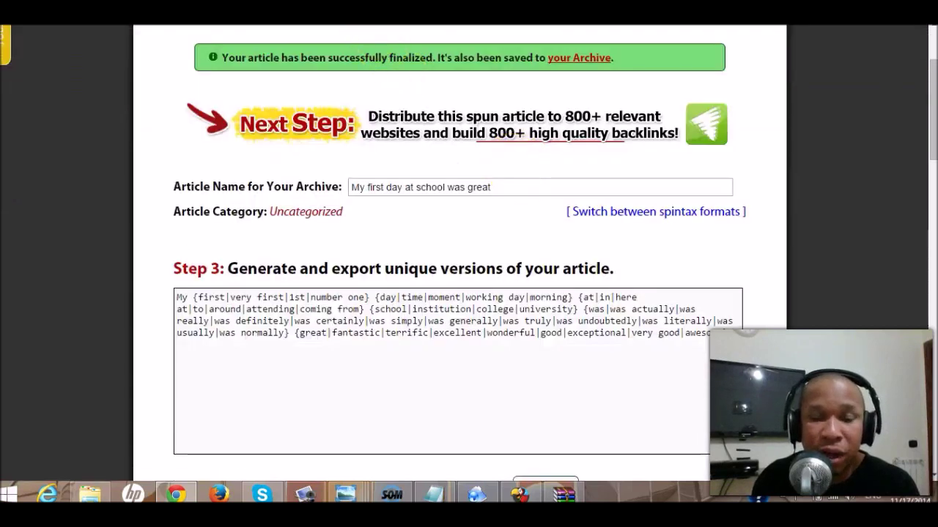